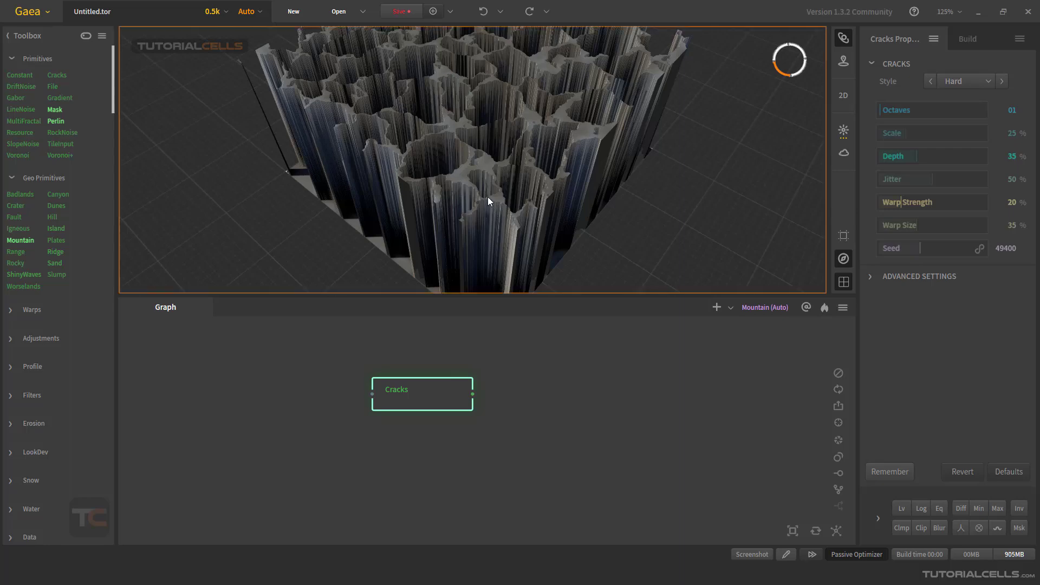
Move the Cracks node slightly up and to the left in the graph
scroll(490, 177, down, 8)
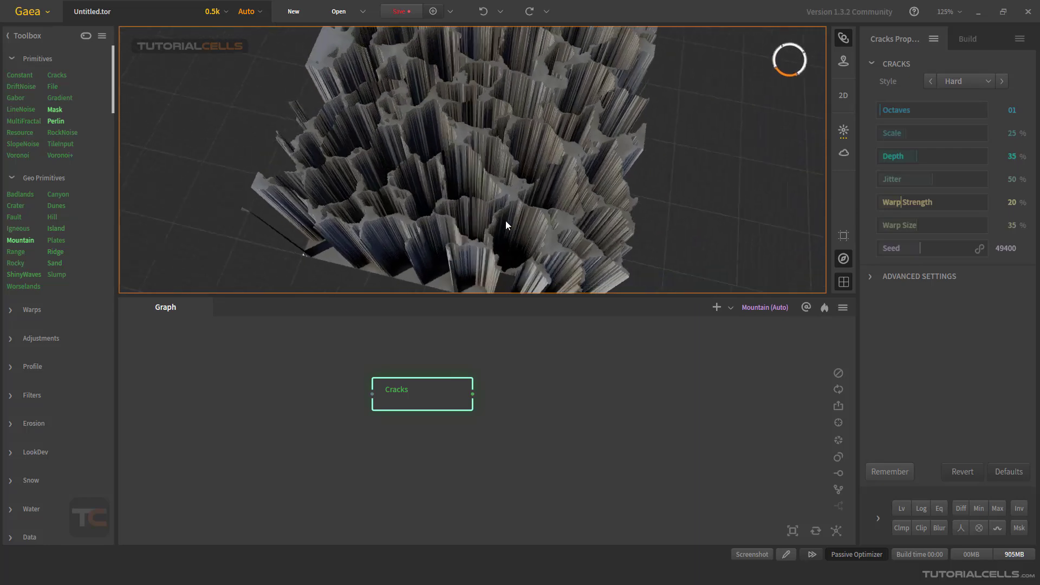
scroll(490, 172, up, 5)
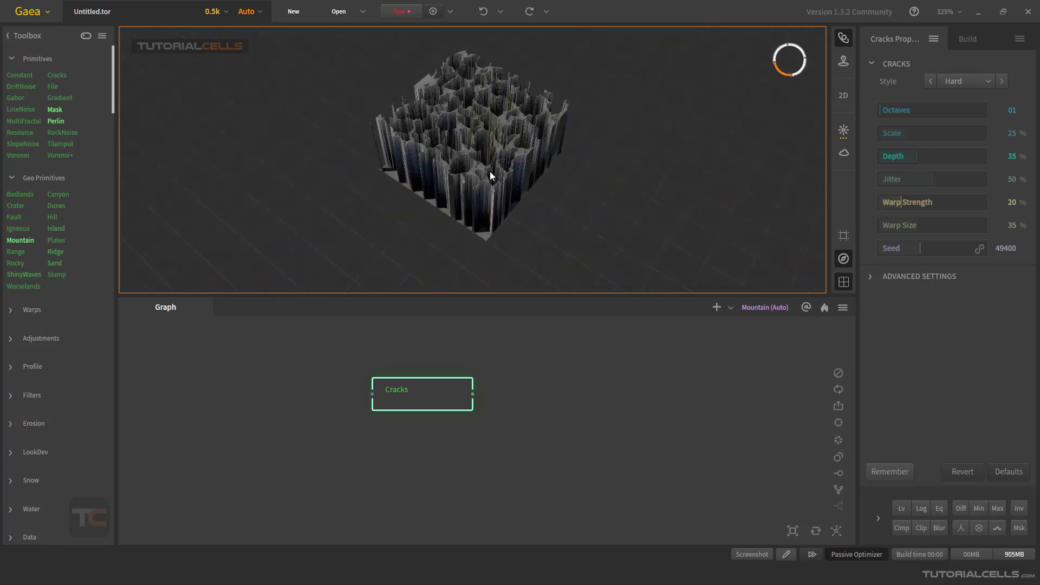
drag(409, 389, 383, 373)
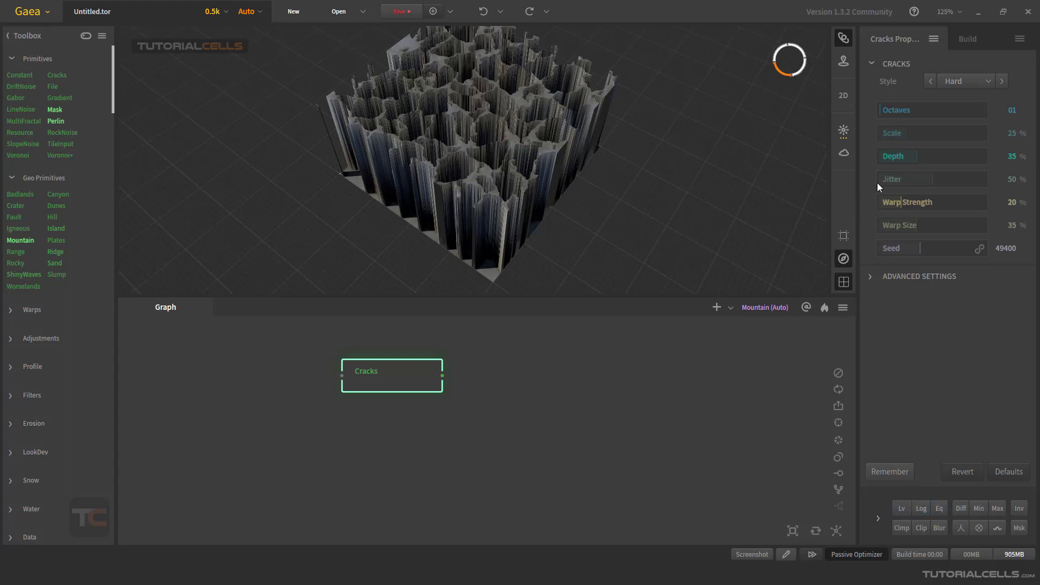
drag(394, 382, 402, 383)
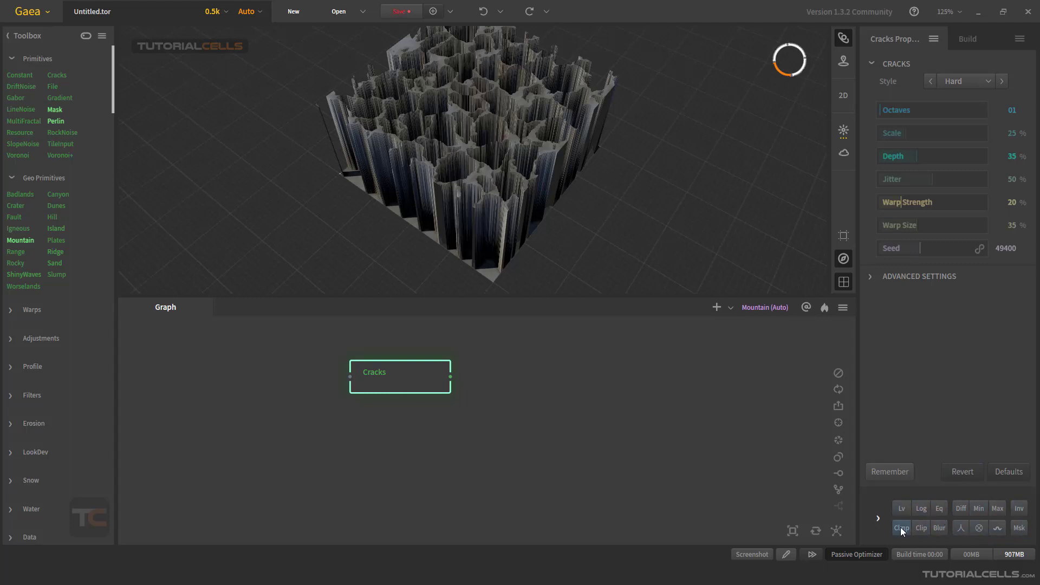
Try inverting the Cracks output, inspect the terrain, and turn the inversion off again
click(1017, 509)
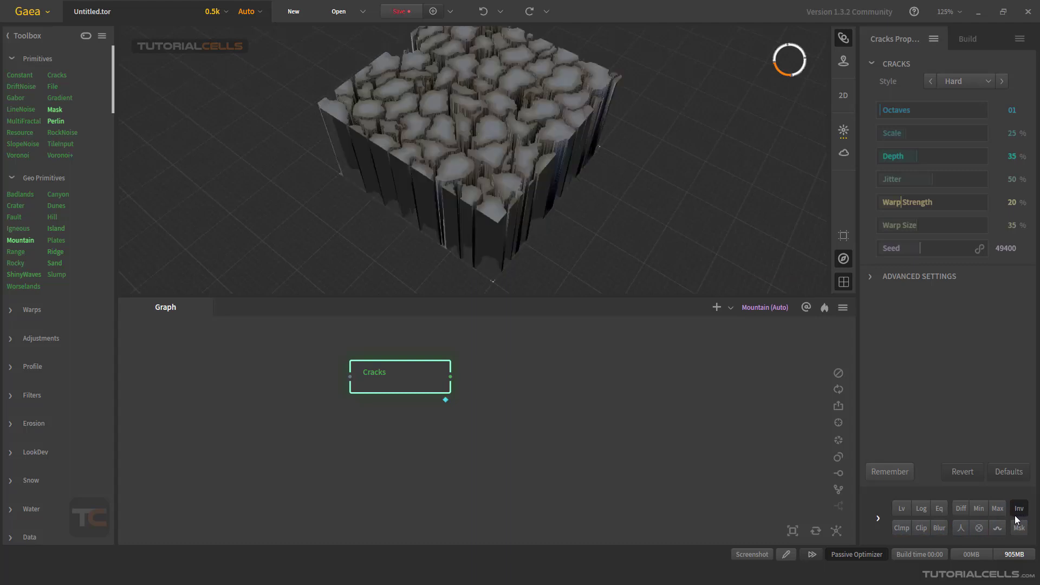
drag(476, 138, 489, 176)
click(1018, 508)
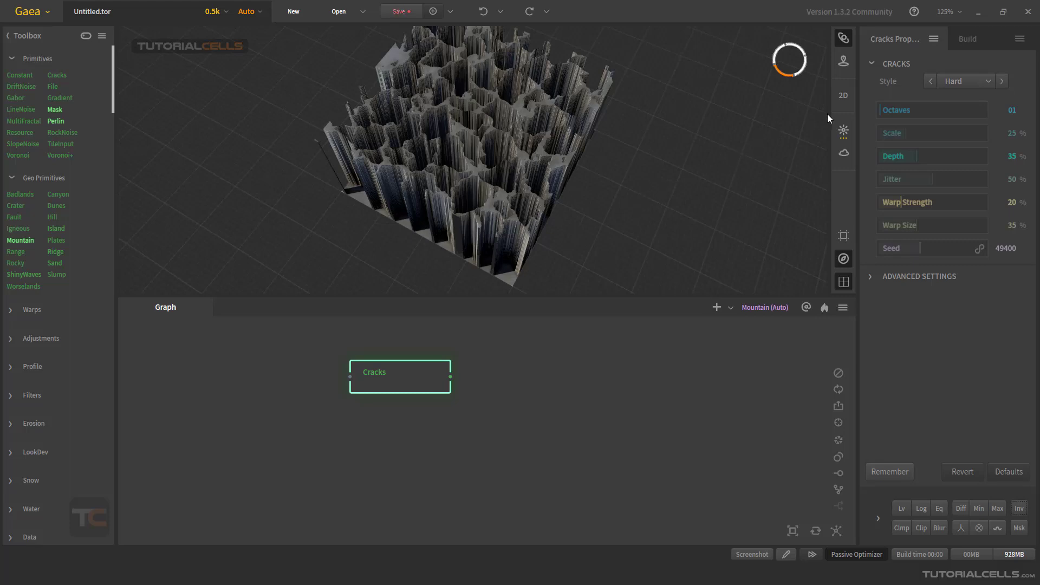
Show the 2D map beside the 3D terrain and display the raw data in both views
click(843, 96)
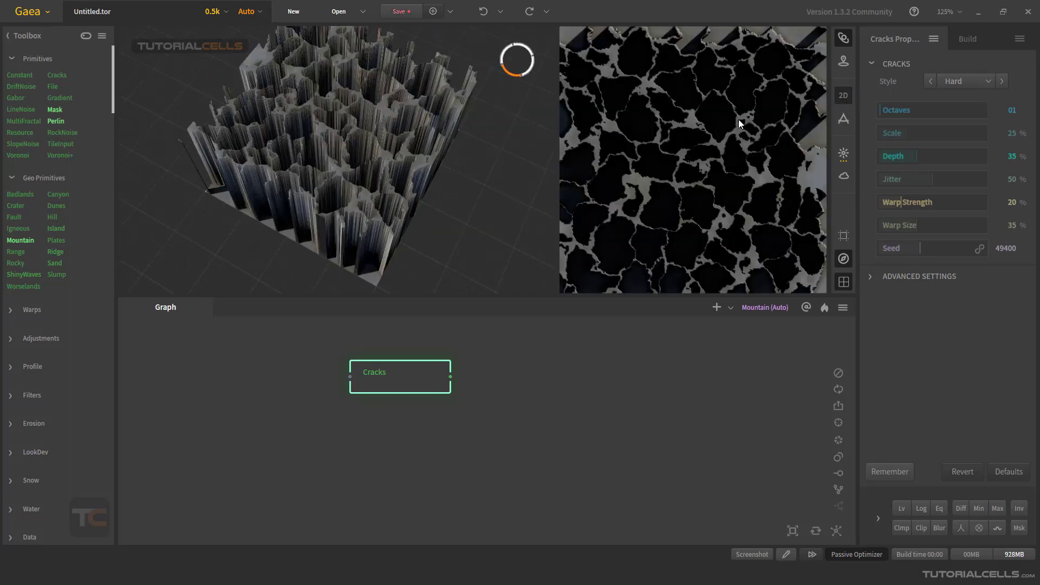
scroll(685, 138, down, 2)
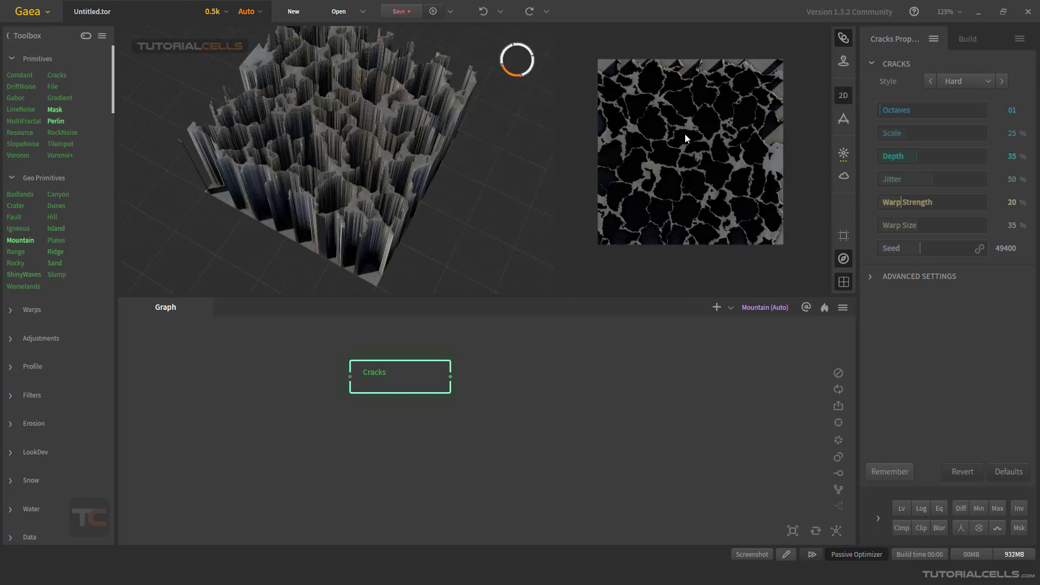
click(843, 121)
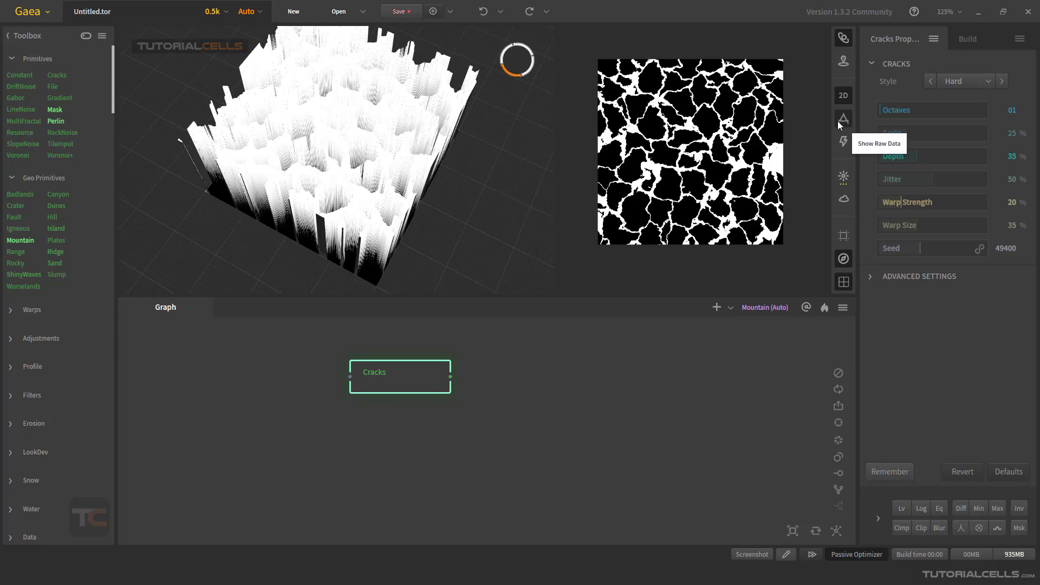
scroll(728, 145, up, 1)
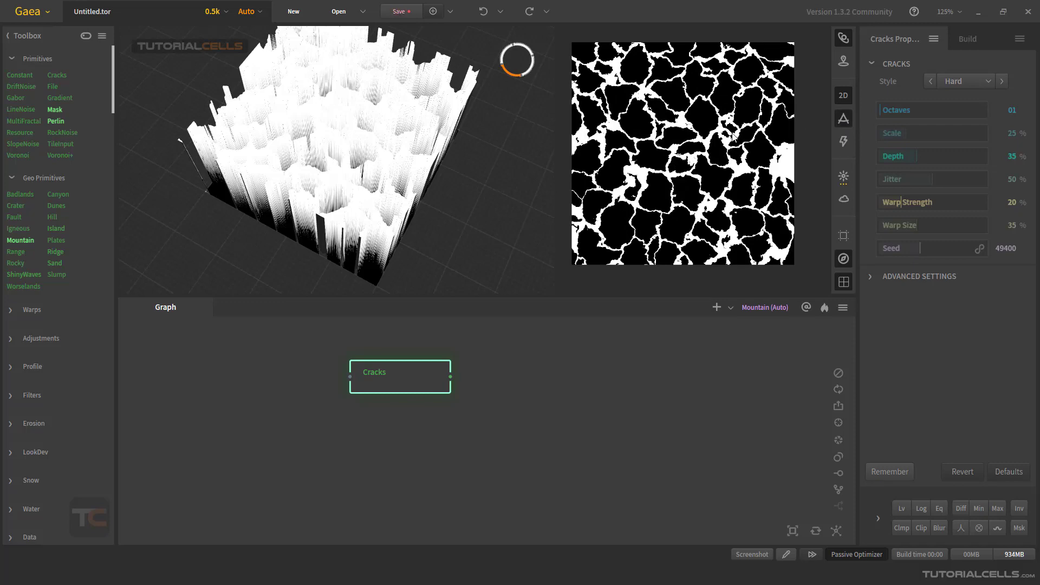
mouse_move(395, 171)
mouse_down()
mouse_move(390, 195)
mouse_move(385, 168)
mouse_up()
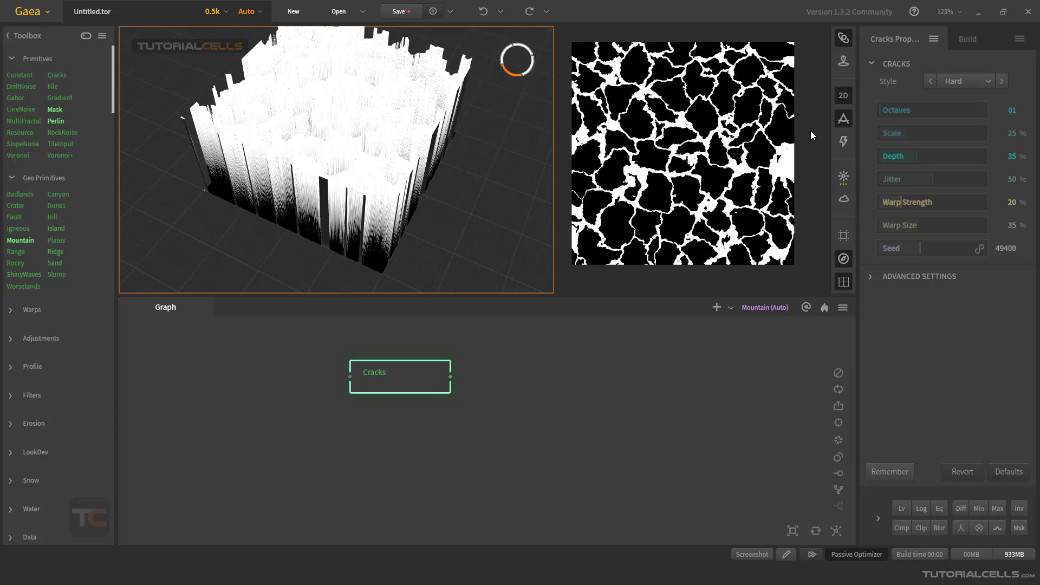
Compare the shaded and raw-data displays of the cracks, finishing with the shaded terrain
click(843, 118)
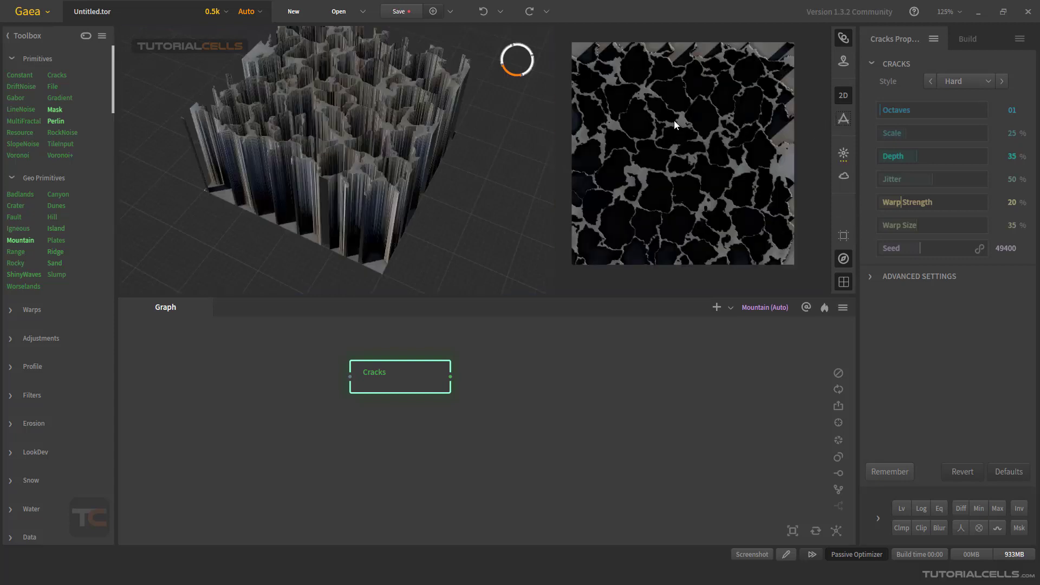
click(847, 123)
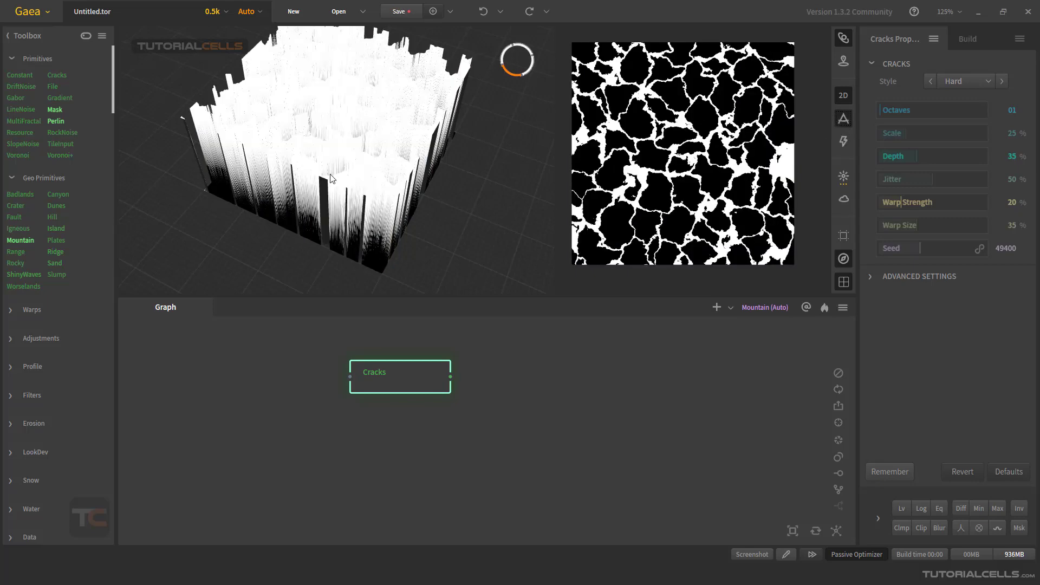
click(845, 122)
drag(379, 162, 360, 113)
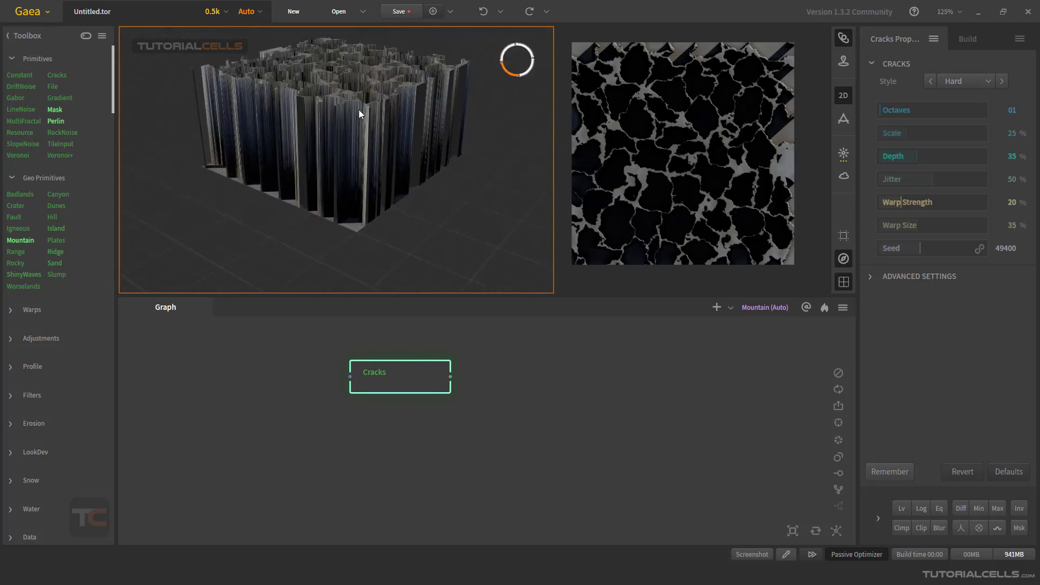
Try the Clamp modifier on the Cracks node with lower Clamp Max values such as 42% and 73%, and restore it to 100%
click(901, 510)
click(908, 530)
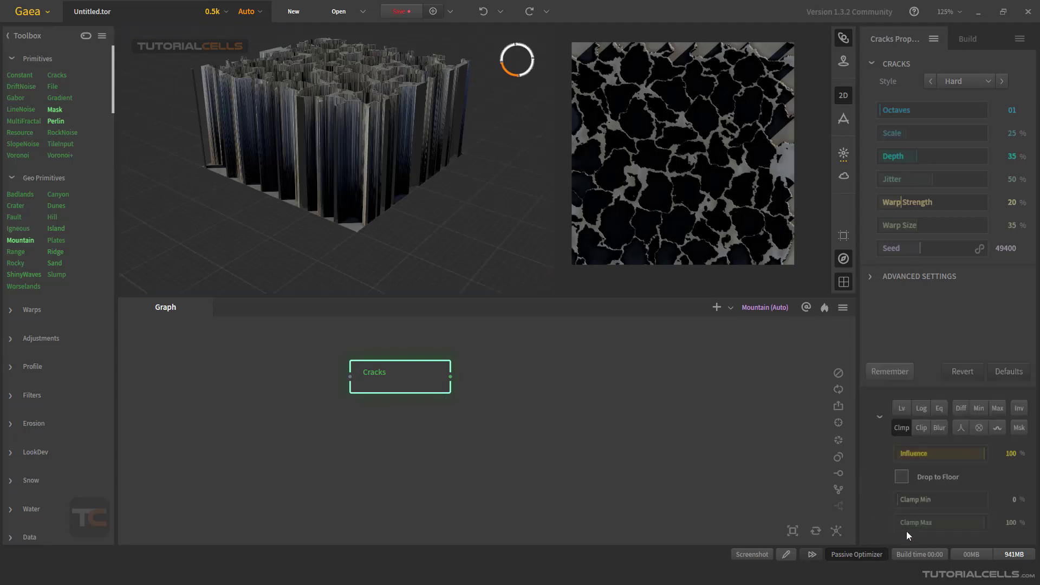
click(932, 524)
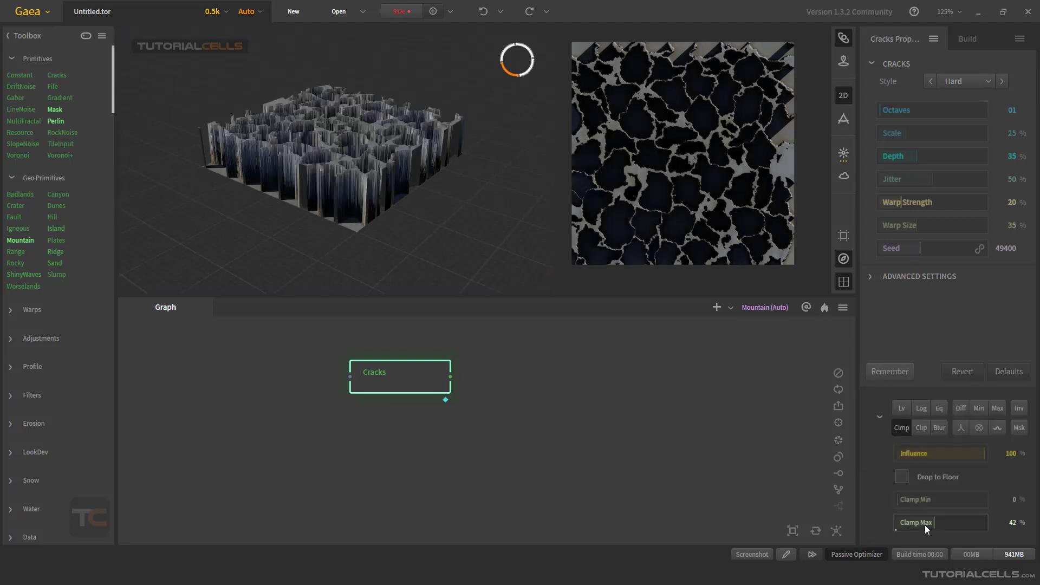
click(912, 527)
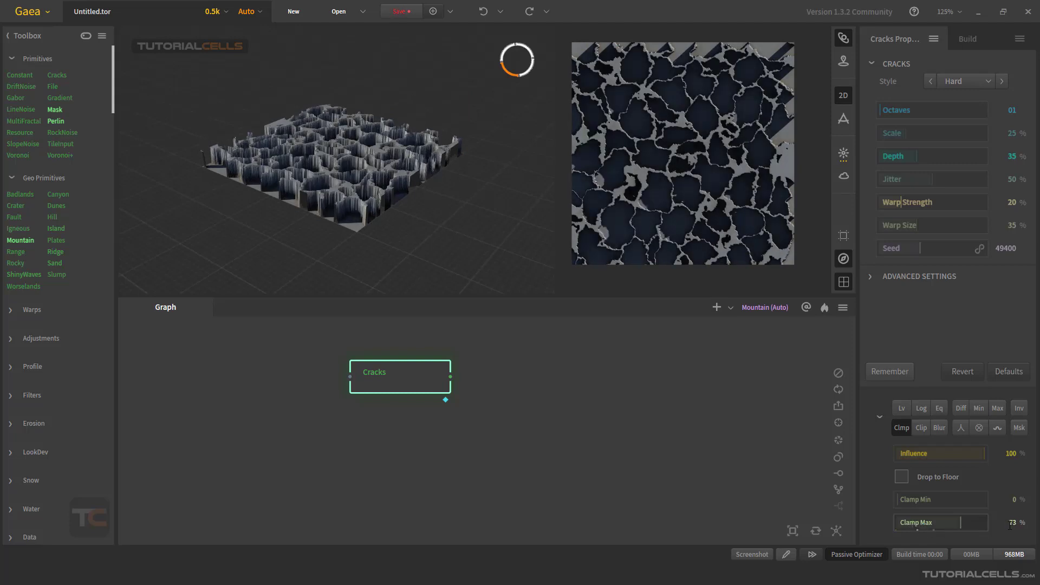
click(989, 525)
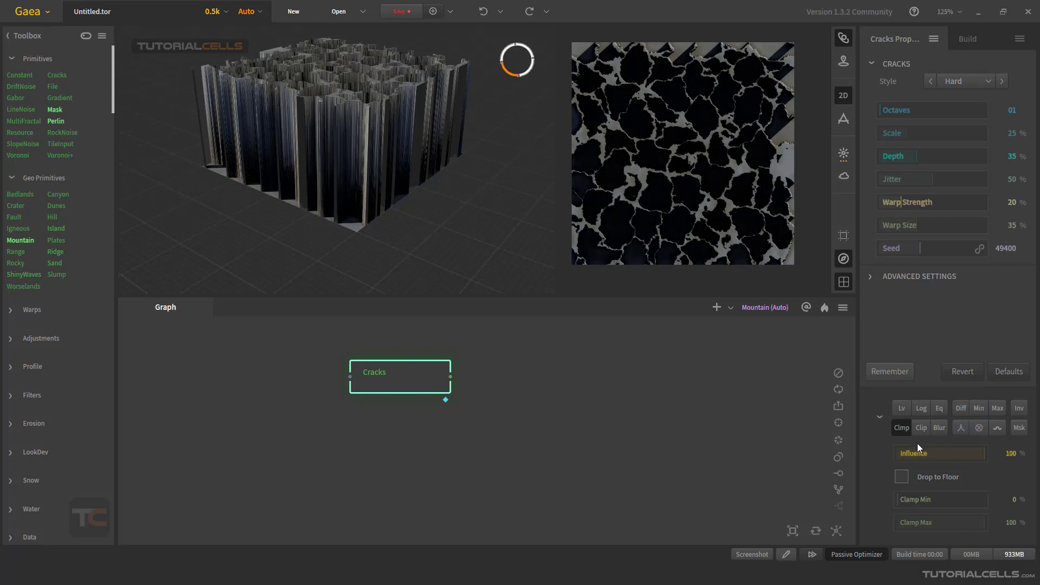
Toggle the inversion of the clamped terrain on and off, and remove the Clamp modifier
click(1018, 410)
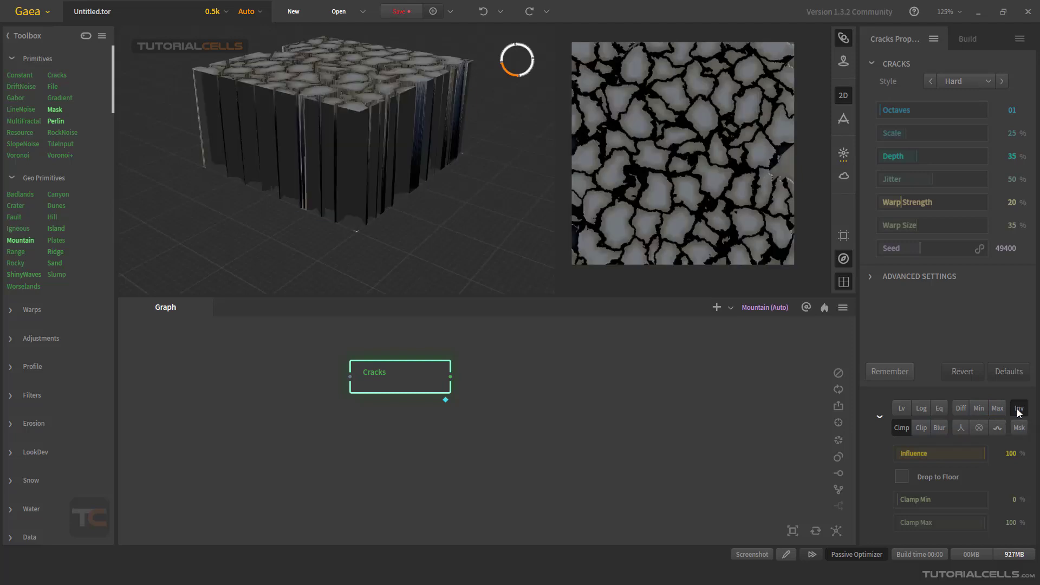
click(1018, 411)
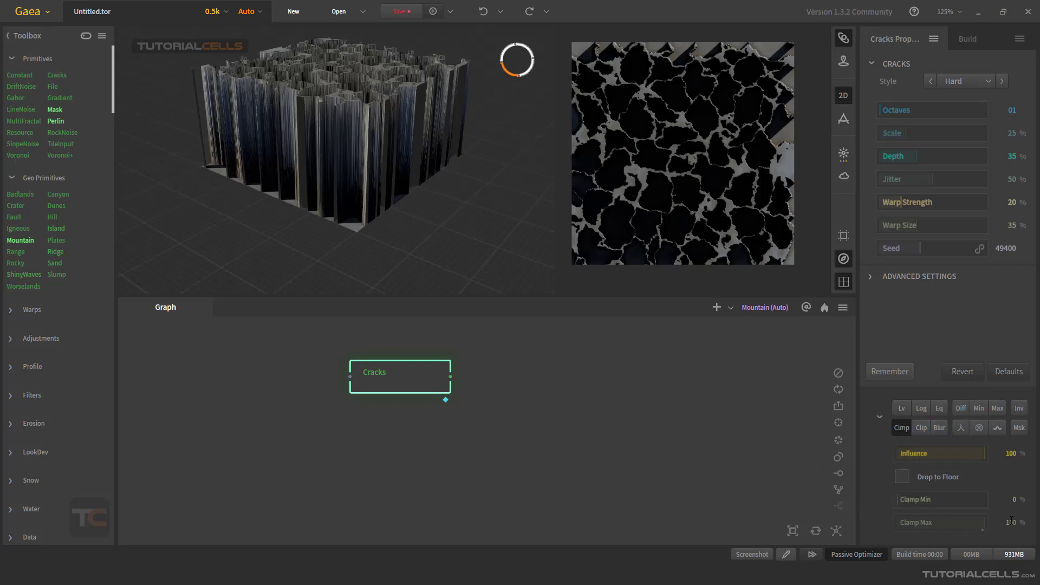
click(895, 427)
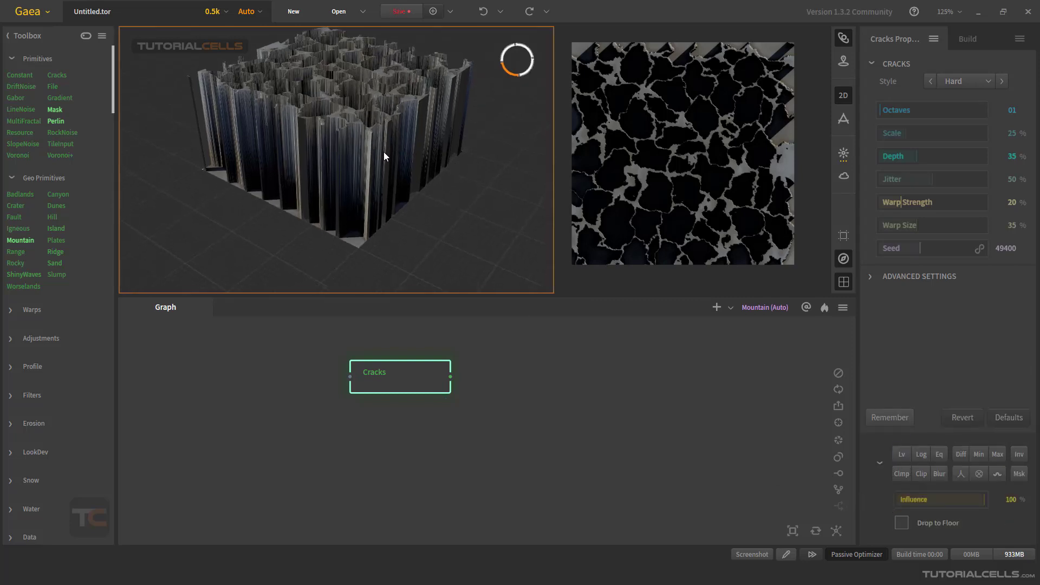
Inspect the terrain in the 3D view alone, and bring back the 2D map with the raw data shown
click(844, 98)
scroll(505, 141, up, 3)
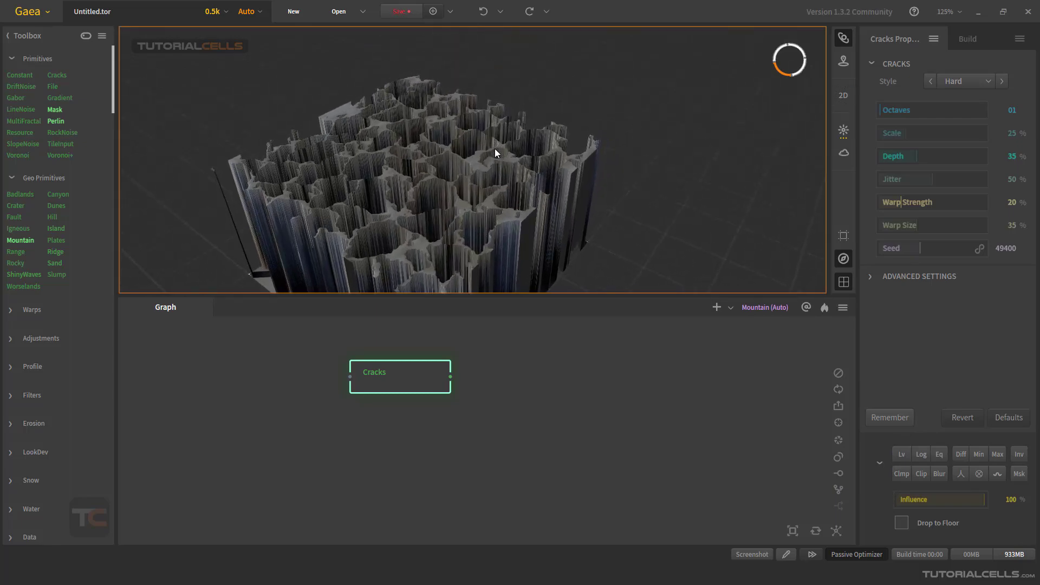
click(845, 97)
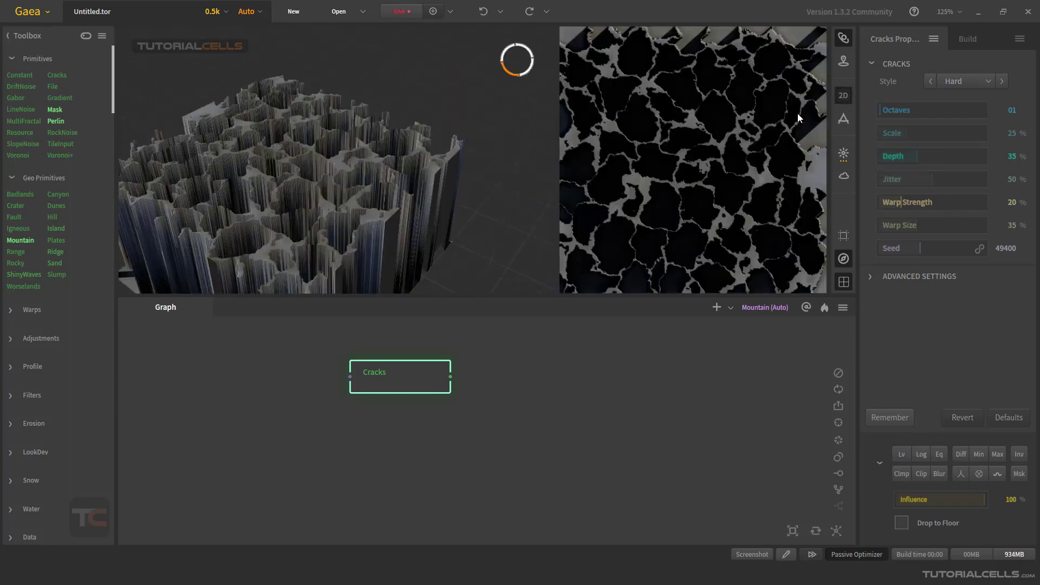
click(840, 119)
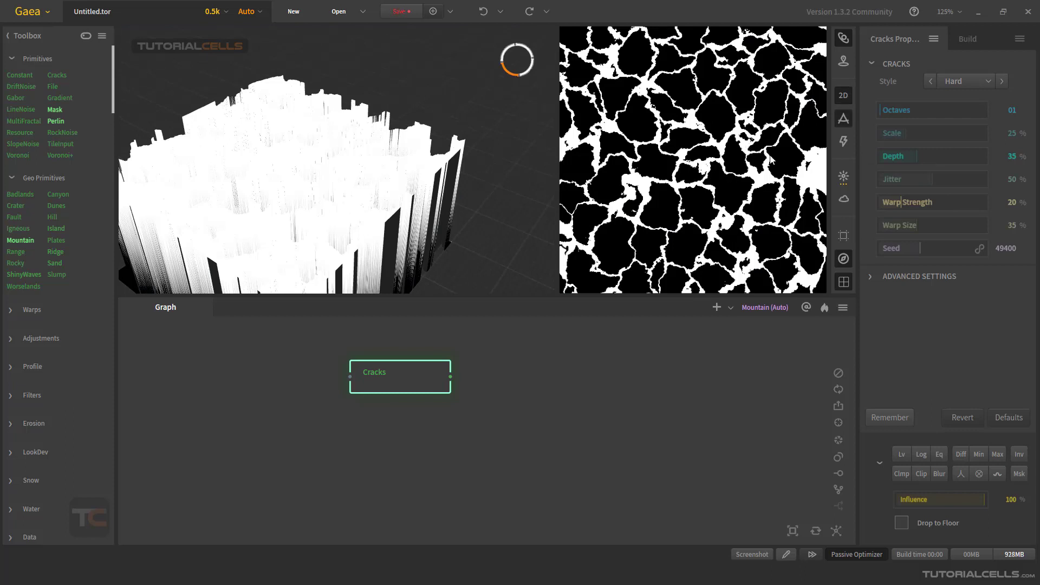
Set the Cracks style to Normal and examine the pattern in the 2D and 3D views
click(957, 83)
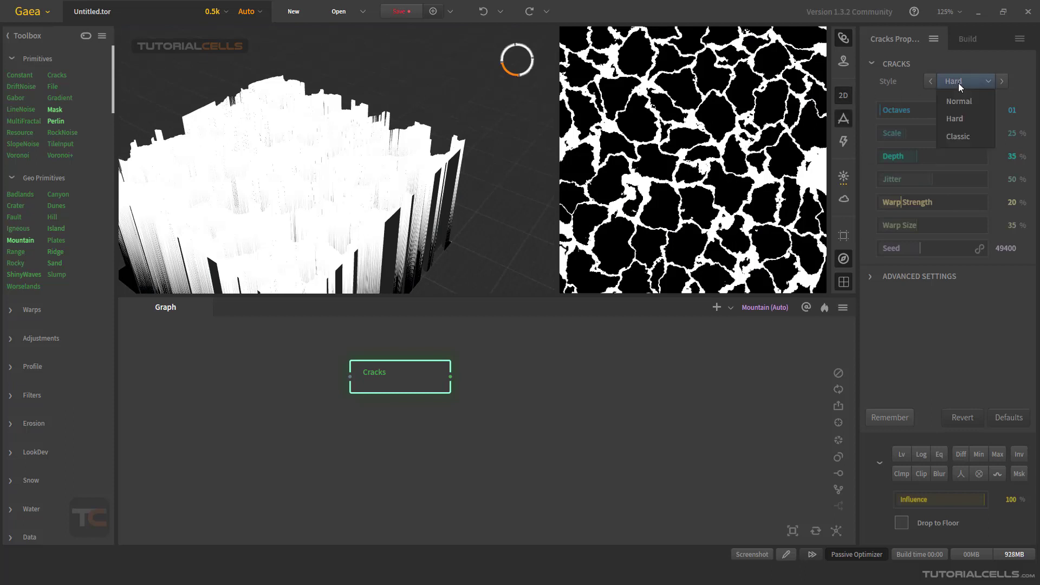
click(960, 102)
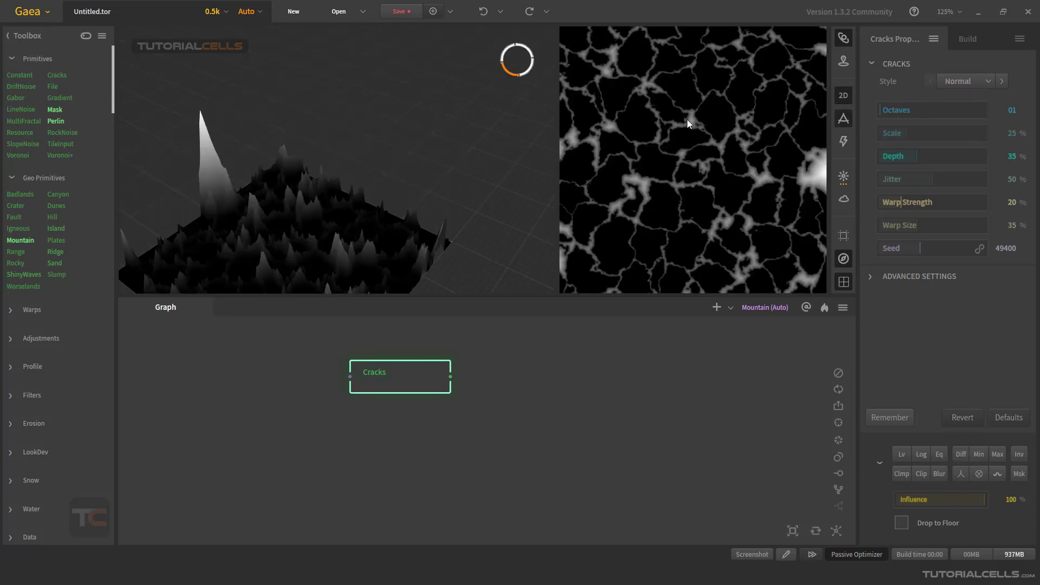
scroll(687, 123, up, 3)
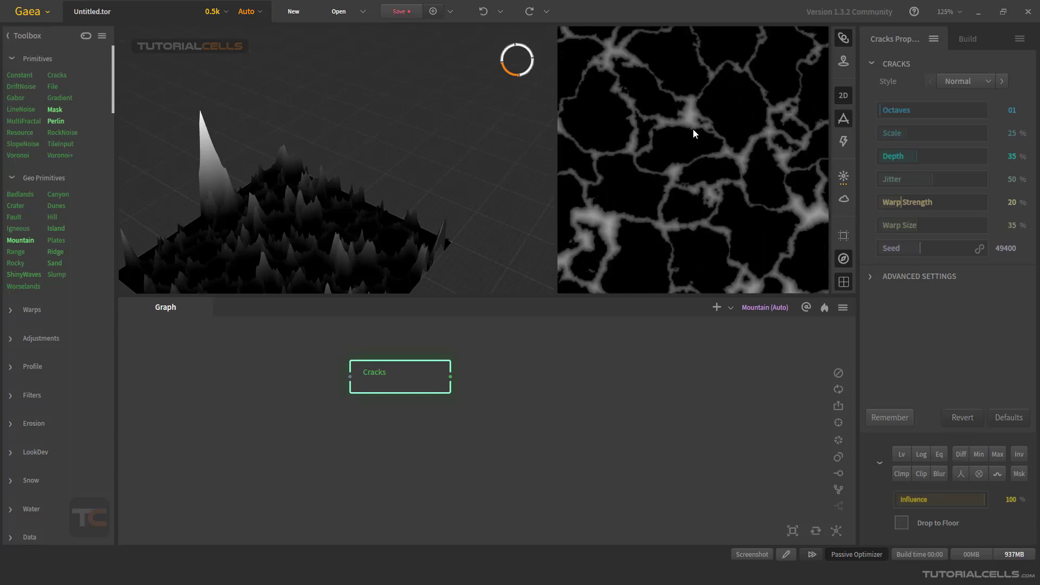
drag(381, 187, 378, 208)
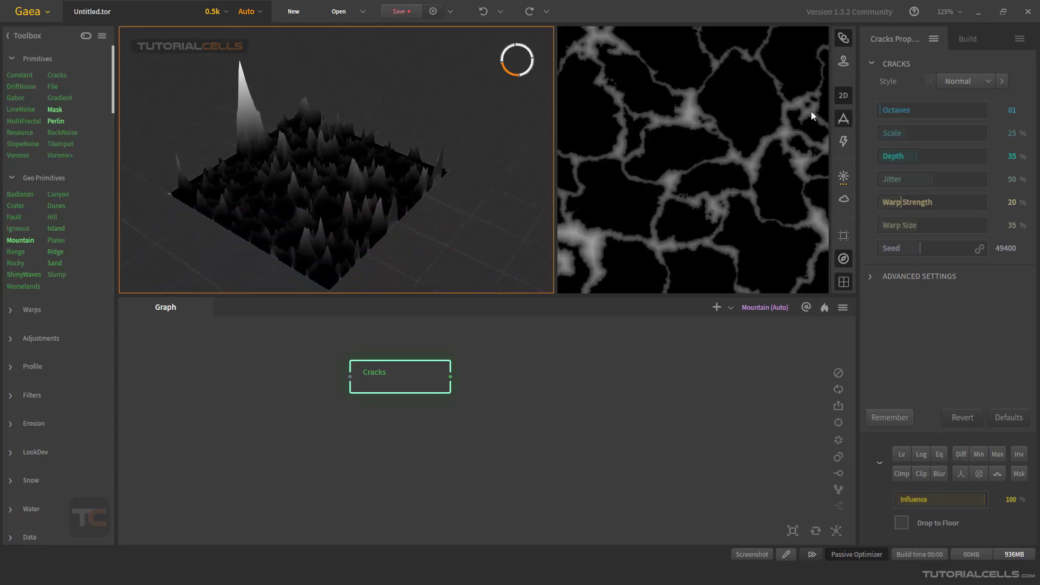
Compare the Hard and Classic styles on the Cracks node, ending on Classic
click(982, 81)
click(958, 115)
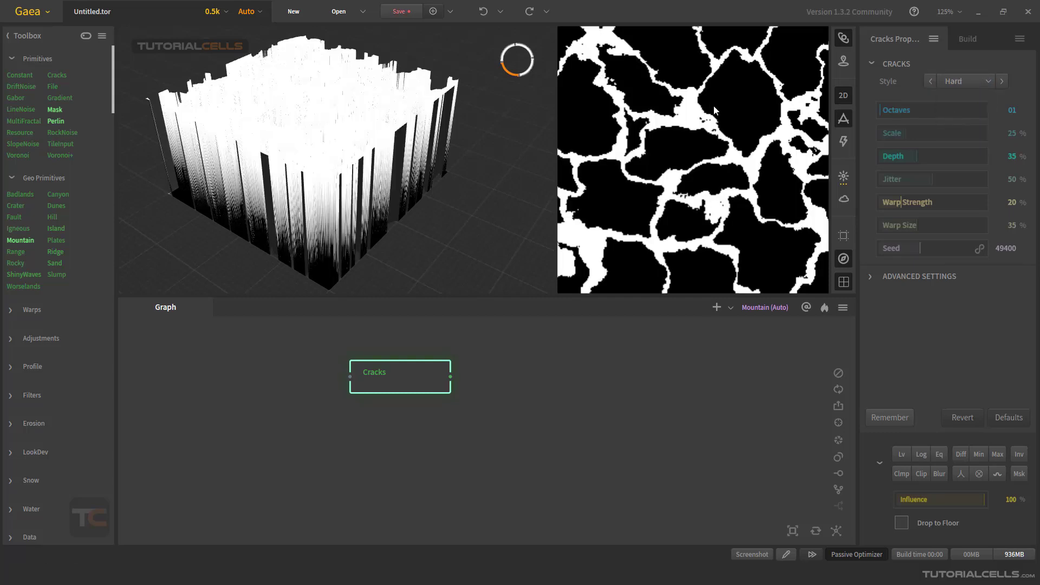
click(940, 84)
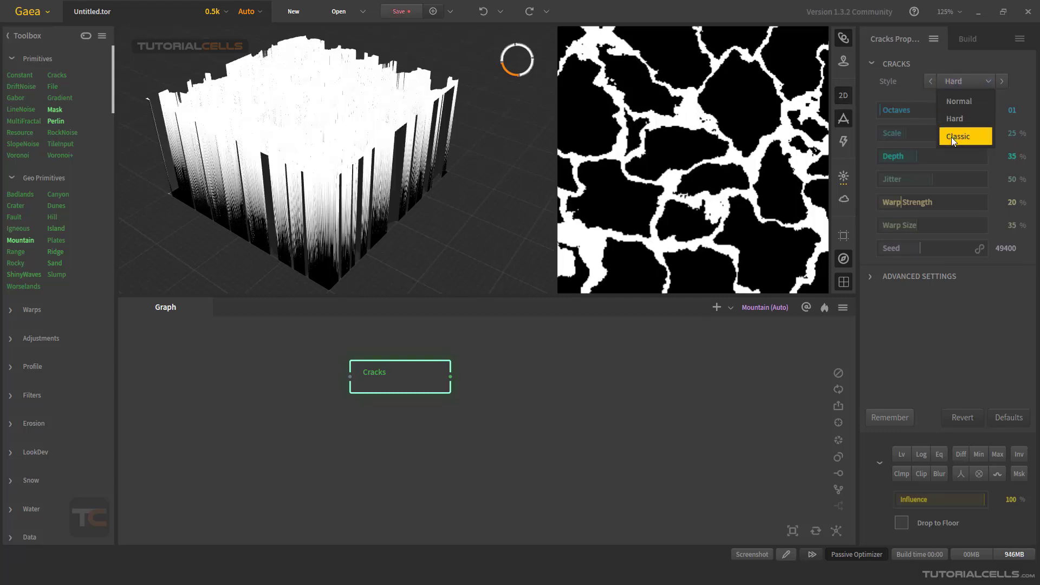
click(951, 137)
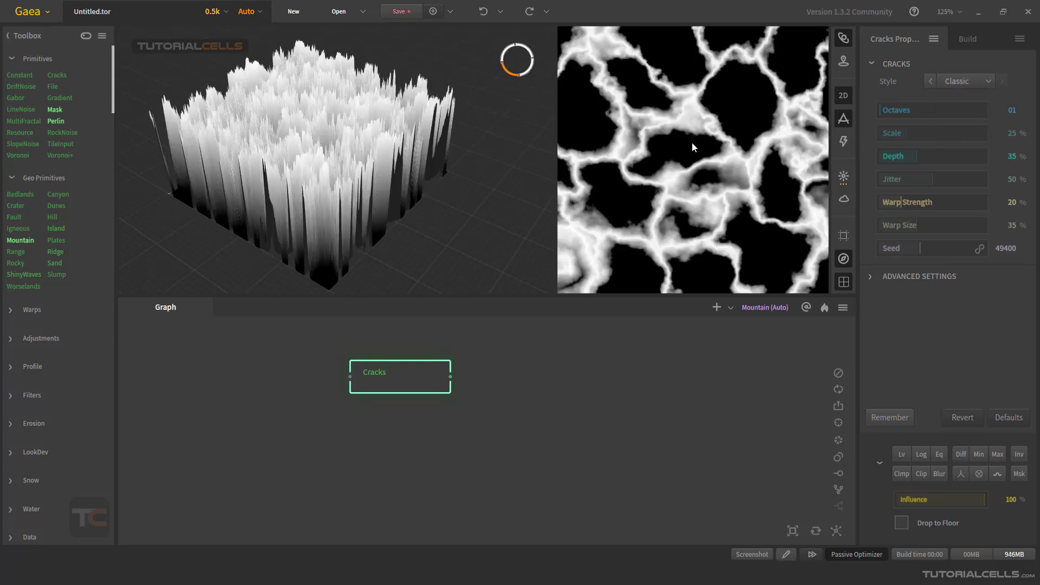
Cycle through the Cracks styles and leave the style set to Hard
click(963, 83)
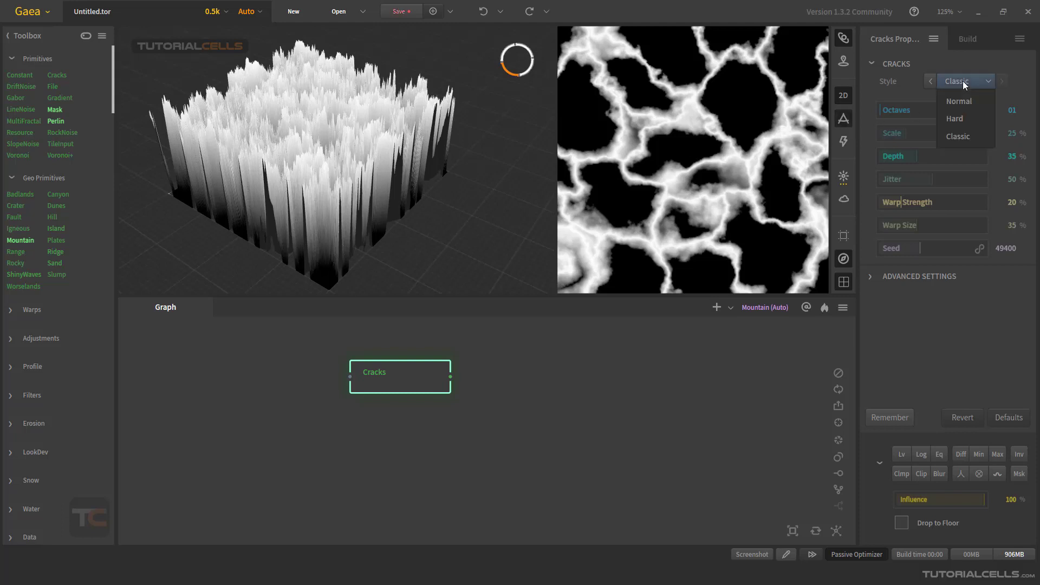
click(931, 81)
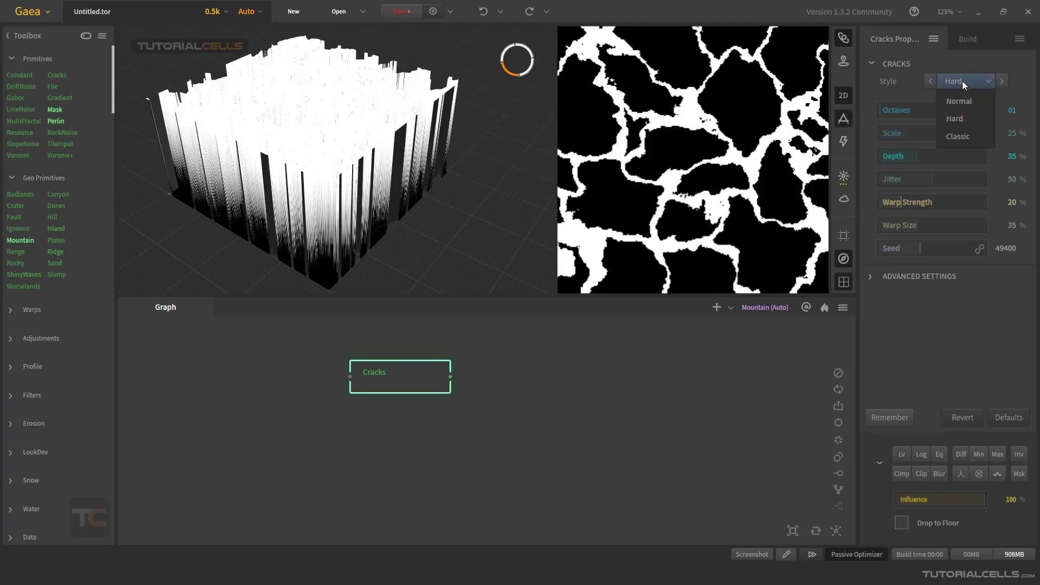
click(1002, 80)
click(931, 81)
click(702, 129)
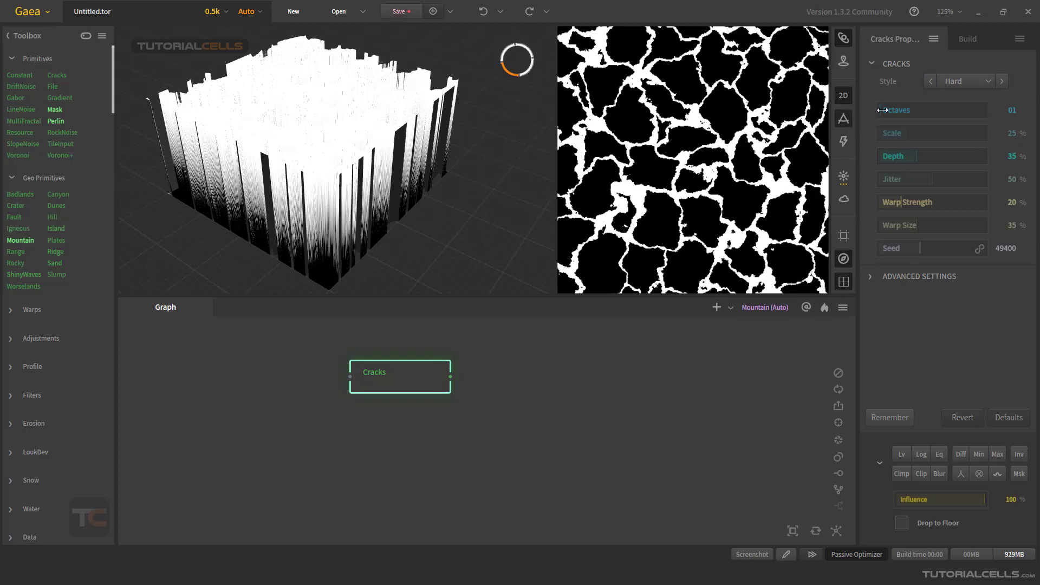
Keep Octaves at 01 and set the Cracks scale to 9% and depth to 64%
mouse_move(889, 116)
mouse_down()
mouse_move(920, 115)
mouse_move(885, 115)
mouse_up()
drag(906, 137, 946, 157)
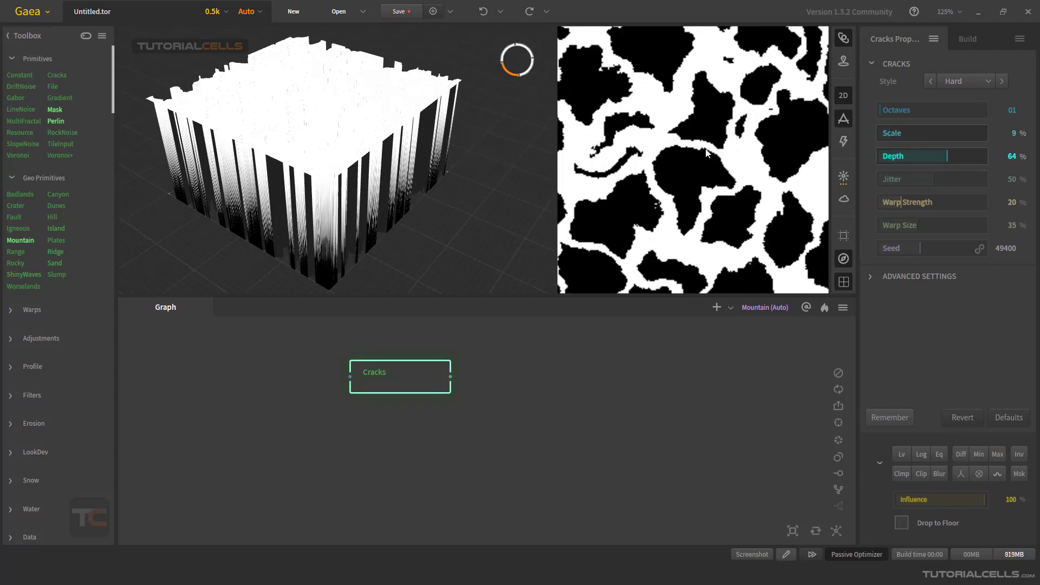
Test the Cracks depth at 28% and 14%, and reset it to the default 35%
mouse_move(923, 162)
mouse_down()
mouse_move(889, 160)
mouse_move(908, 157)
mouse_up()
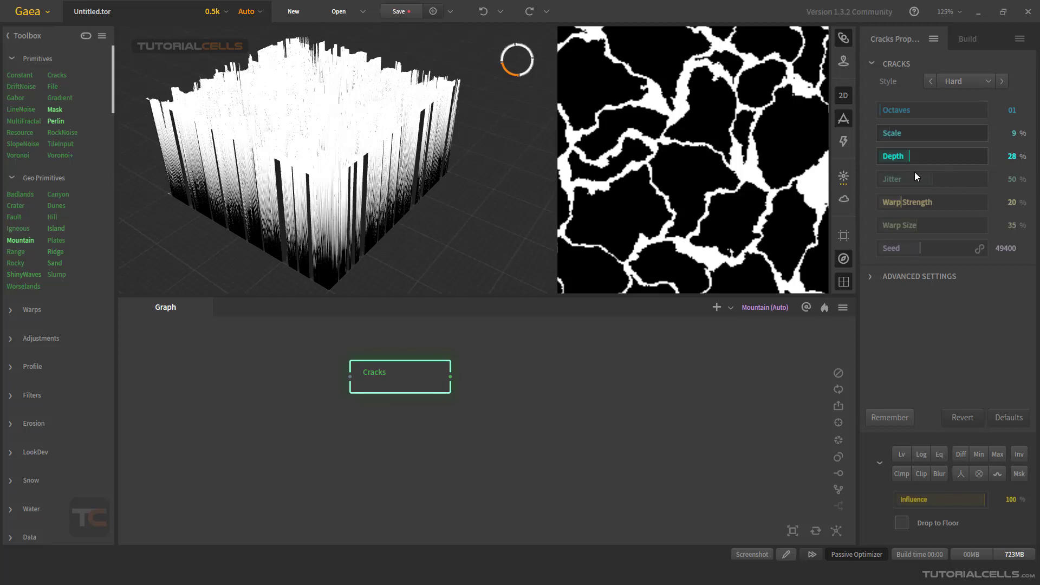
mouse_move(931, 158)
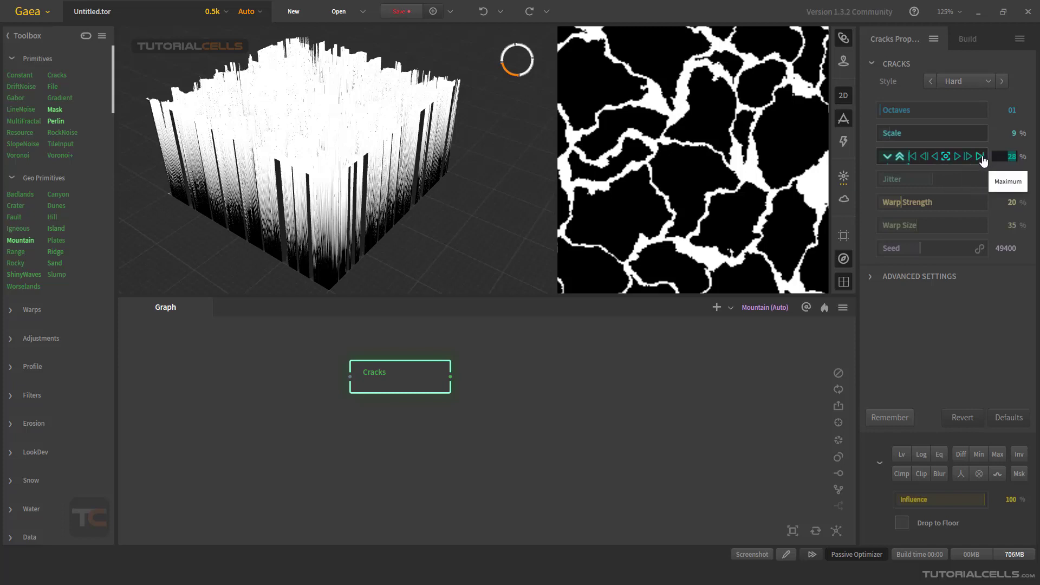
click(889, 159)
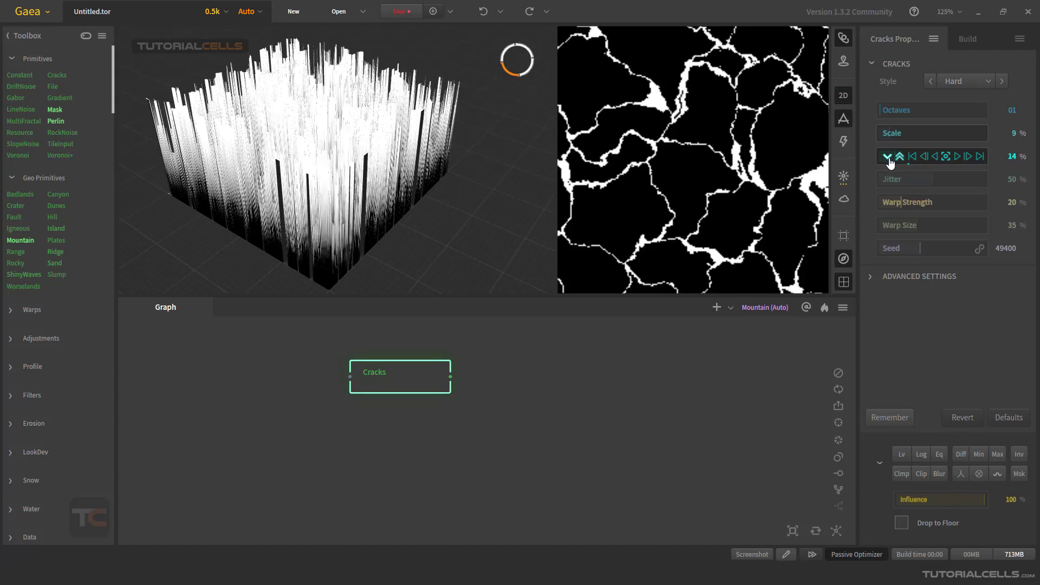
click(946, 157)
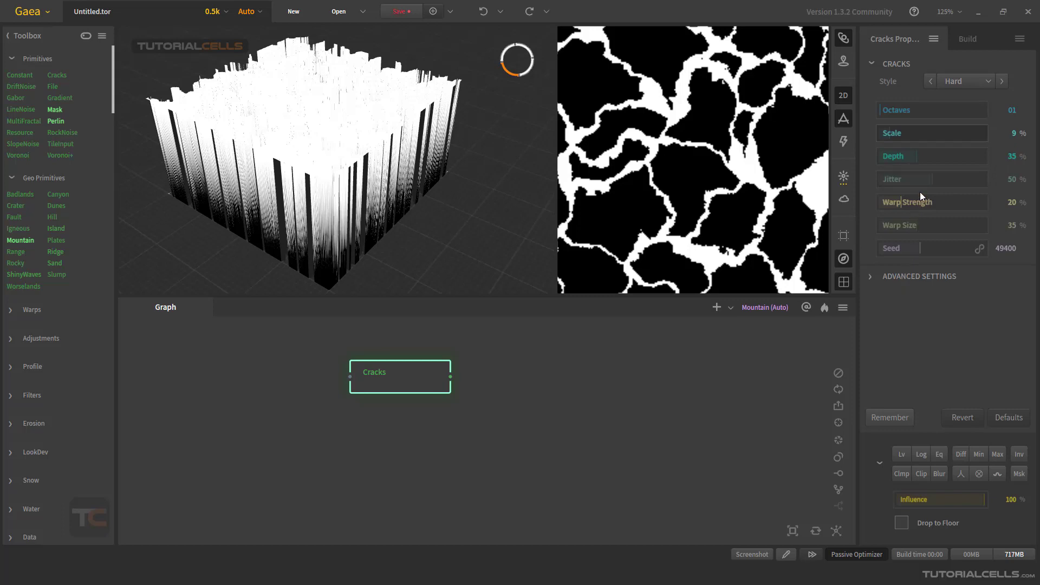
Try a Cracks jitter of 4%, checking more of the 2D pattern, and set it to 58%
drag(915, 183, 884, 181)
scroll(755, 176, down, 3)
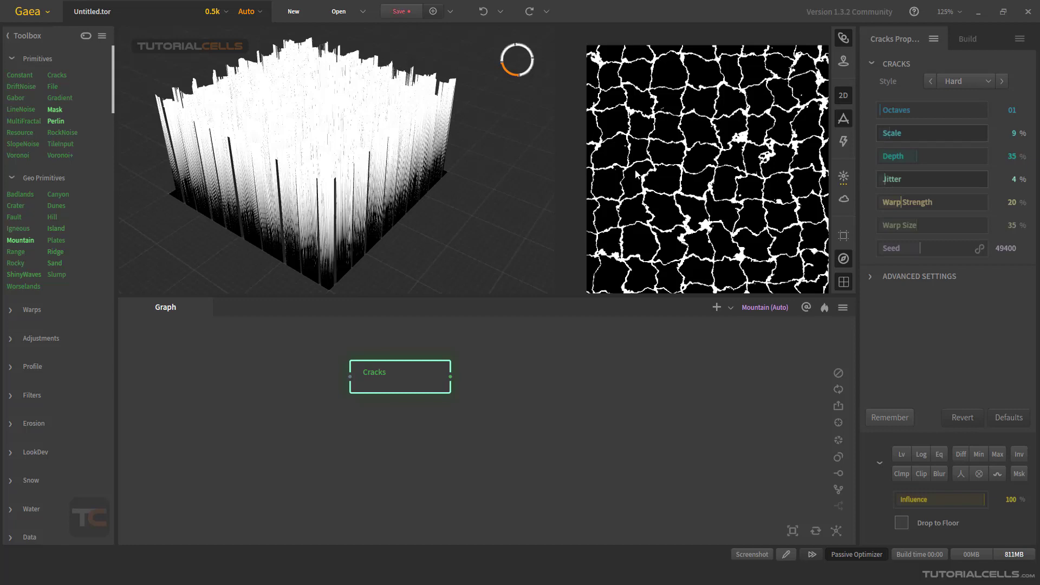
drag(884, 181, 943, 181)
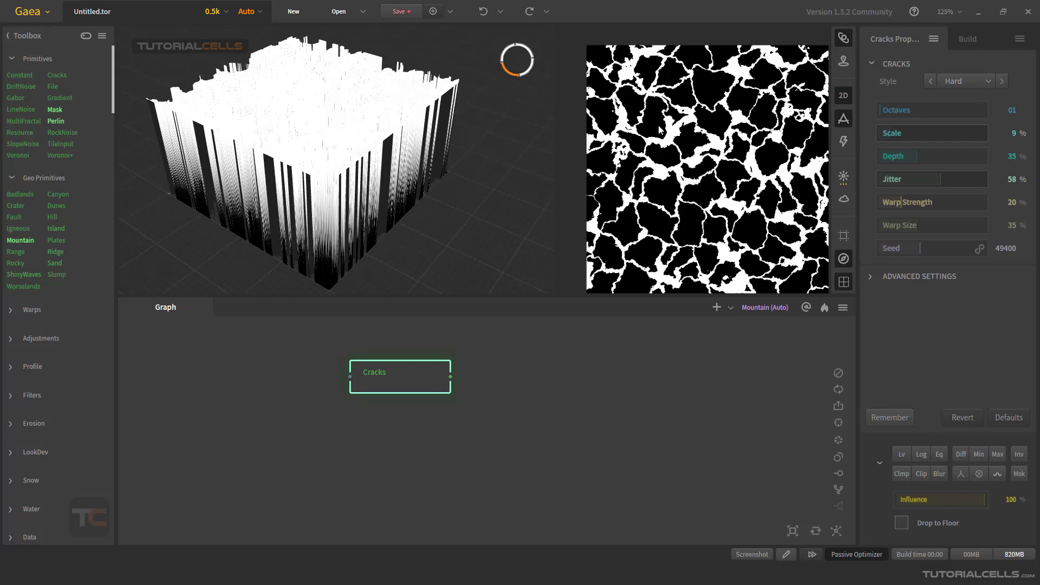
Set the Cracks warp strength to 42%, warp size to 33% and seed to 68721
drag(912, 204, 933, 204)
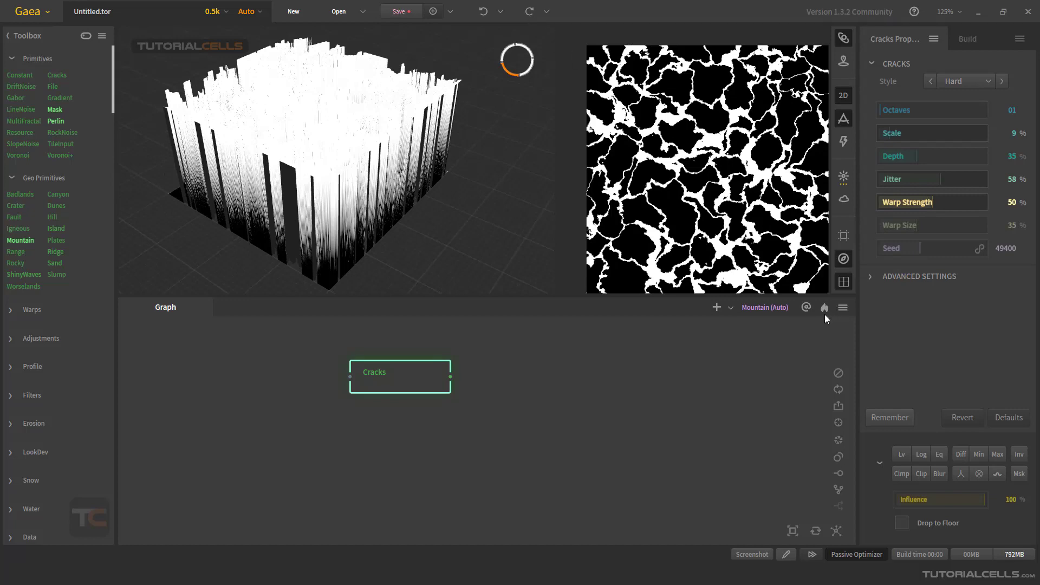
drag(901, 225, 923, 206)
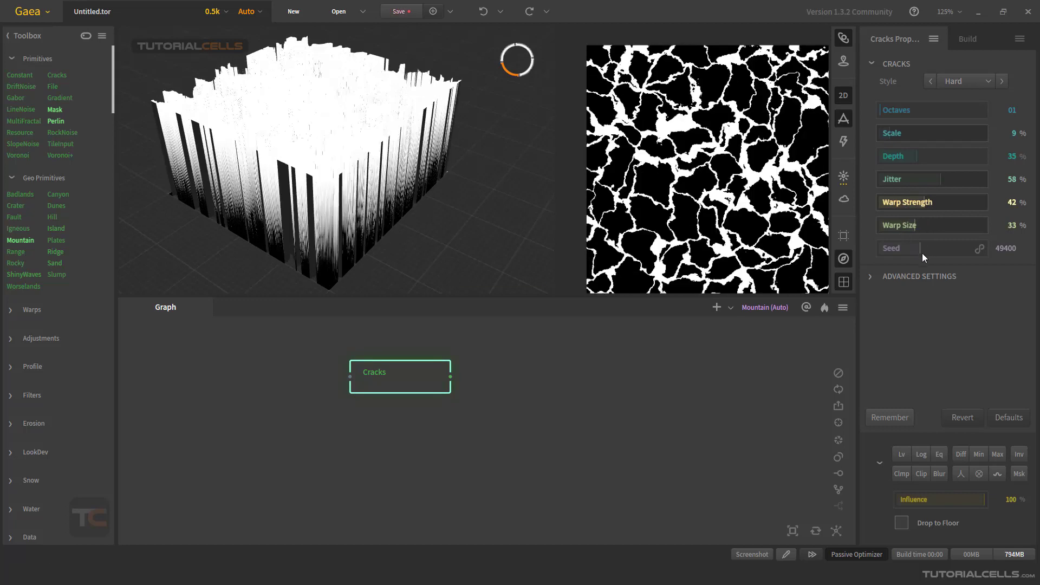
drag(921, 250, 936, 248)
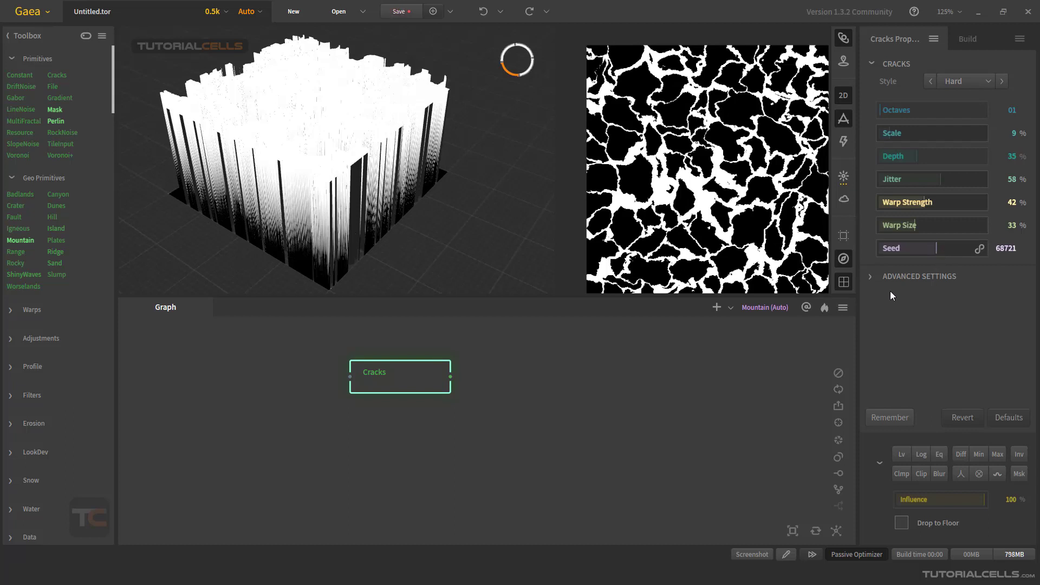
In the Cracks advanced settings, try Scale X at 17.32 and Scale Y at 29.27, resetting each to 2.00
click(871, 276)
mouse_move(900, 294)
mouse_down()
mouse_move(922, 293)
mouse_move(909, 297)
mouse_up()
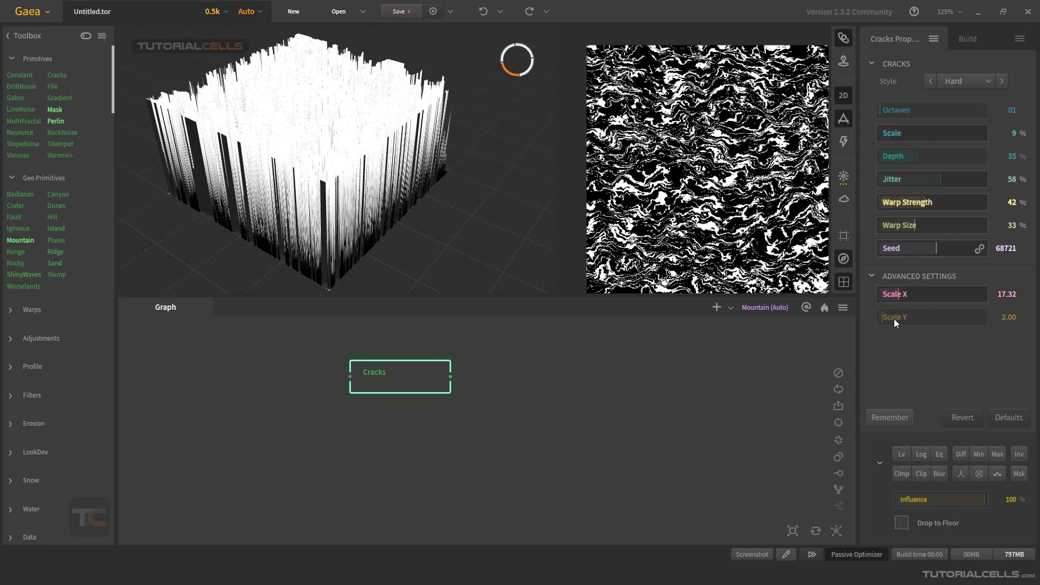
drag(893, 302, 861, 304)
double_click(928, 301)
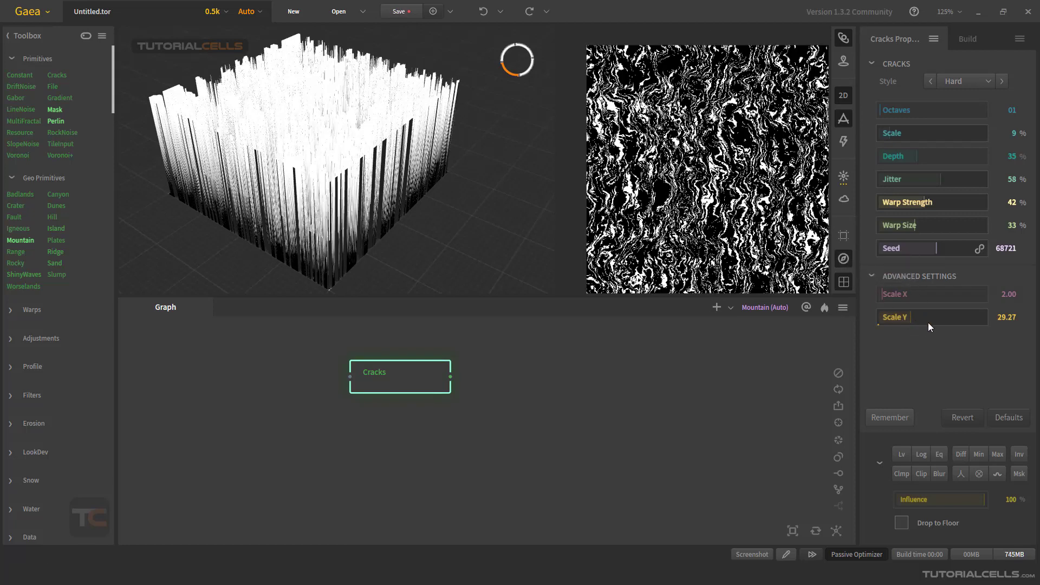
click(945, 318)
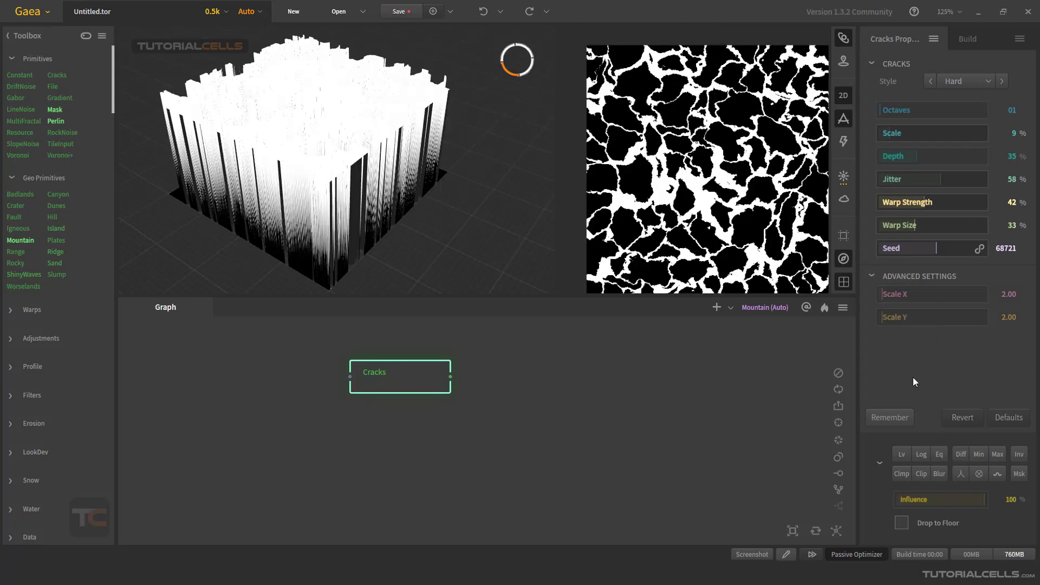
Randomize the Cracks seed several times, ending on 89605, and turn off the 2D view to inspect the terrain in 3D
click(980, 249)
click(980, 249)
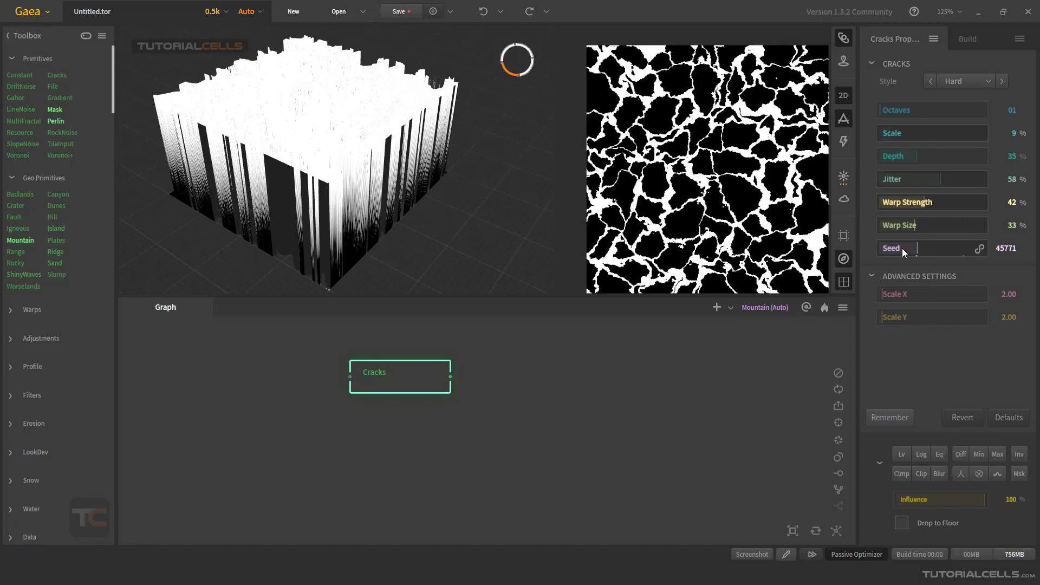
click(980, 248)
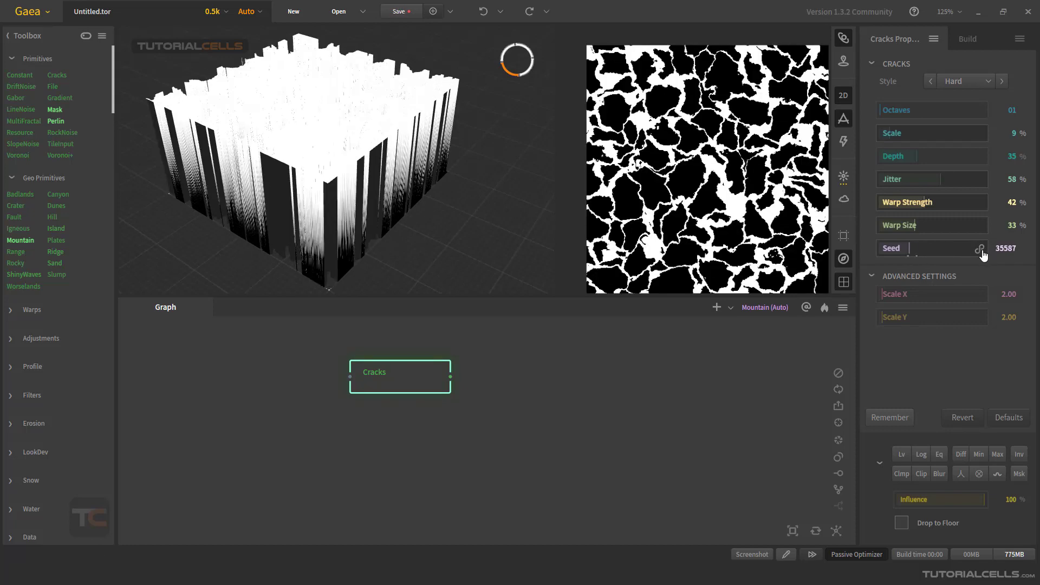
click(979, 249)
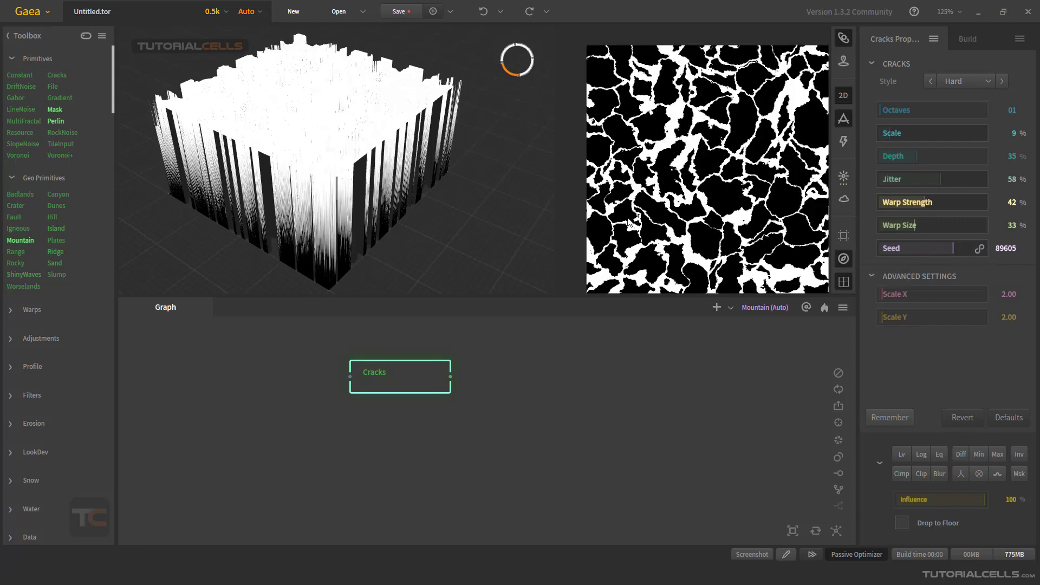
click(844, 96)
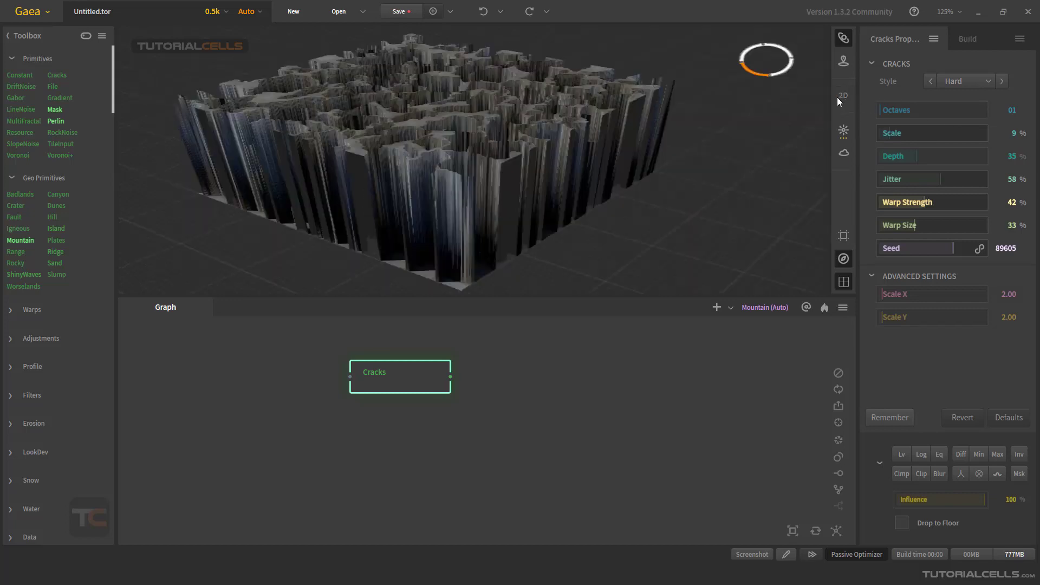
drag(425, 136, 463, 187)
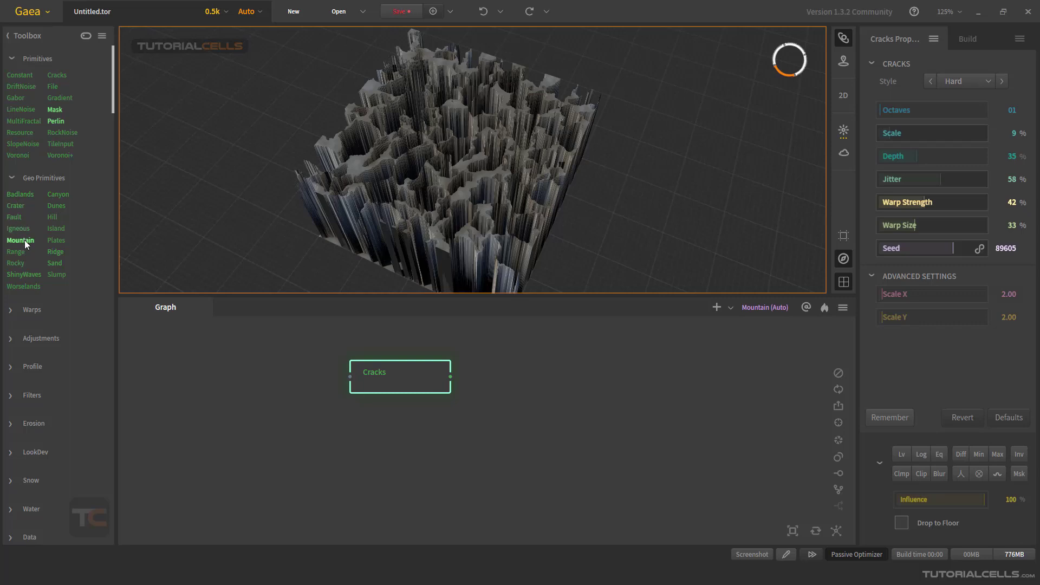
Add a Mountain node directly above the Cracks node and compare the terrain previews of both nodes
drag(24, 240, 401, 356)
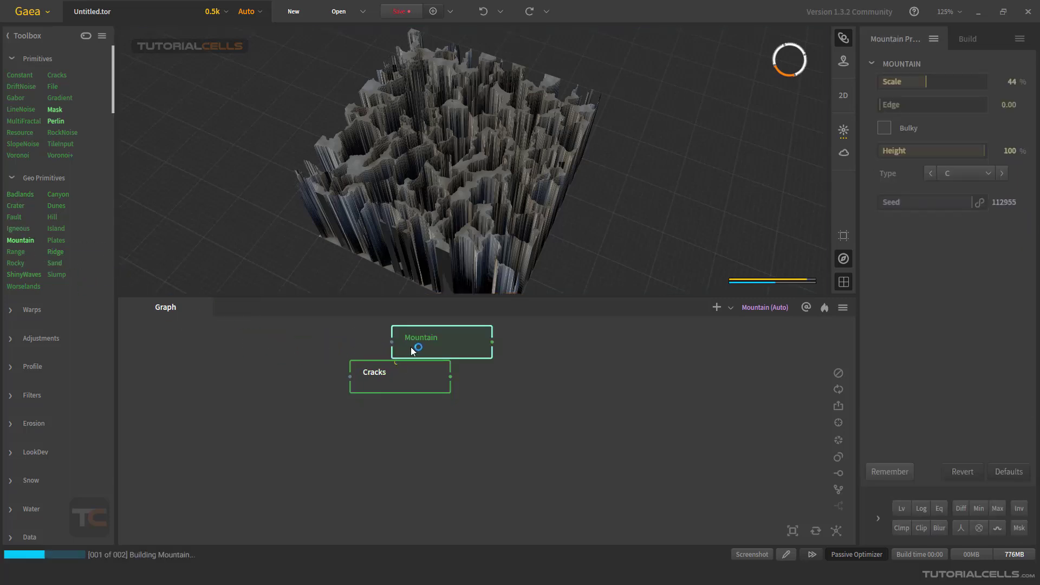
drag(405, 391, 437, 403)
click(441, 353)
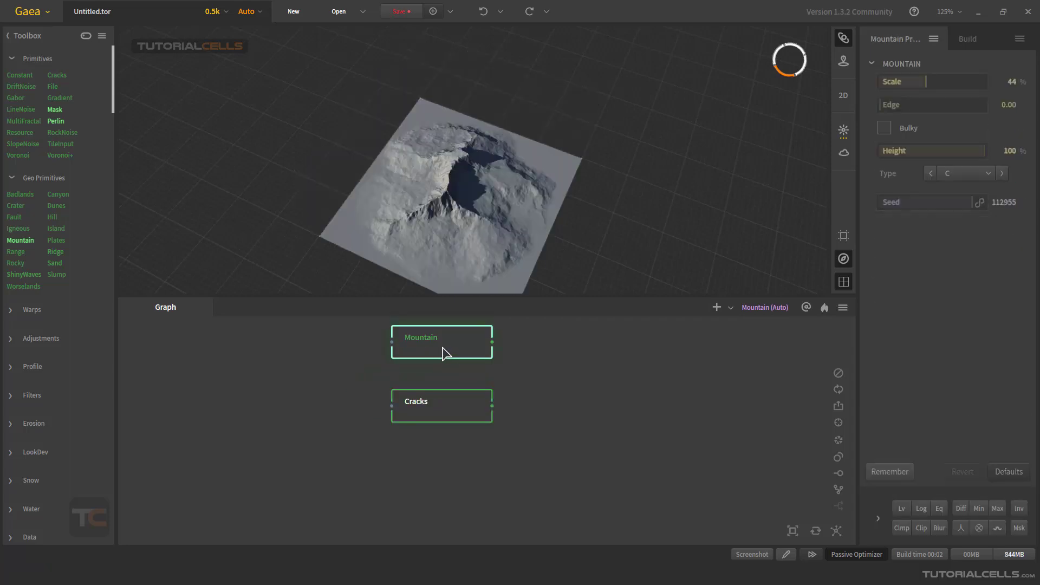
click(452, 412)
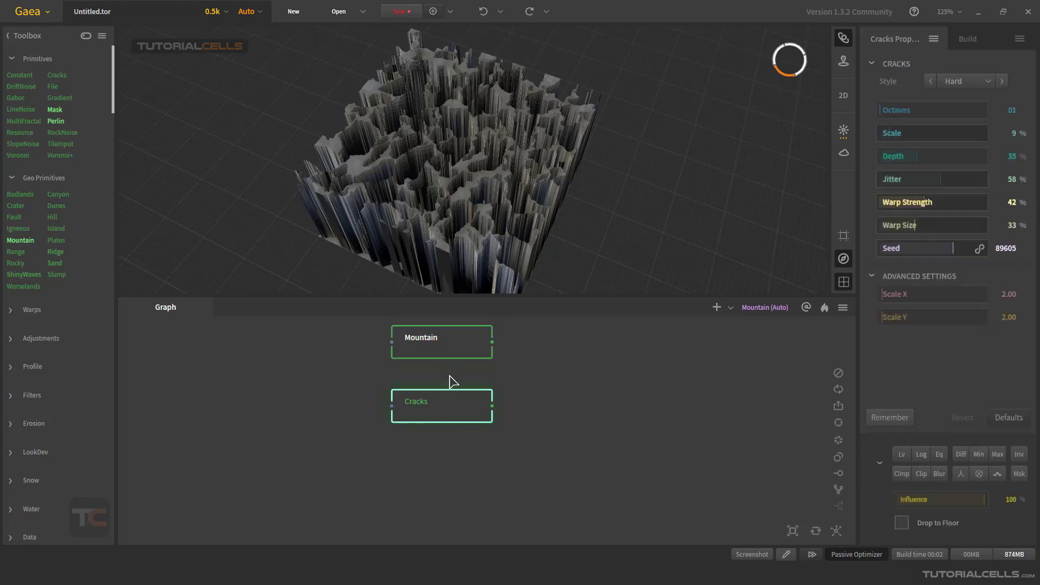
click(457, 353)
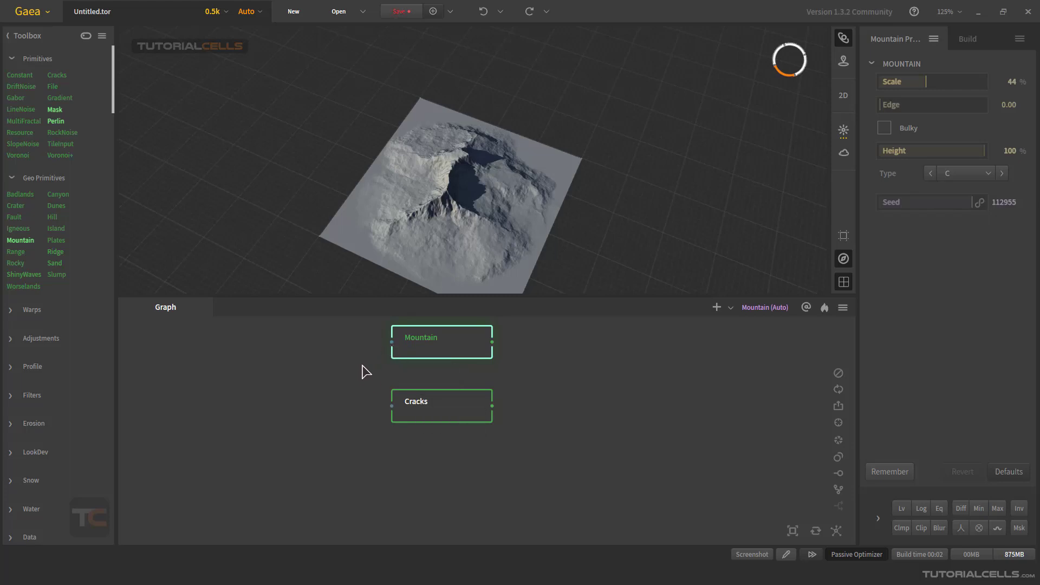
Try feeding the Cracks output into the Mountain node's input and inspect the terrain up close
click(418, 400)
drag(304, 389, 266, 395)
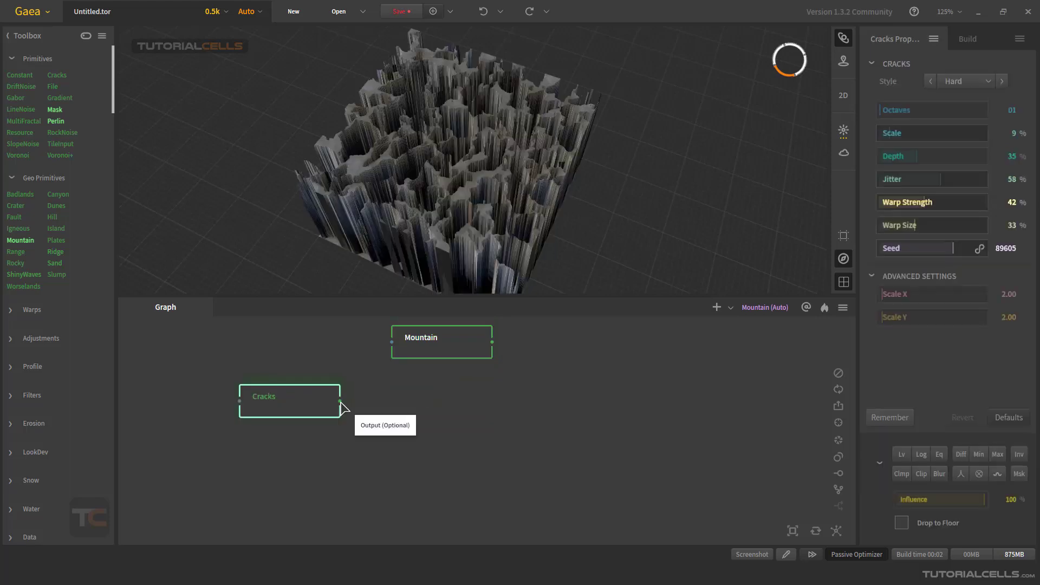
drag(340, 400, 391, 343)
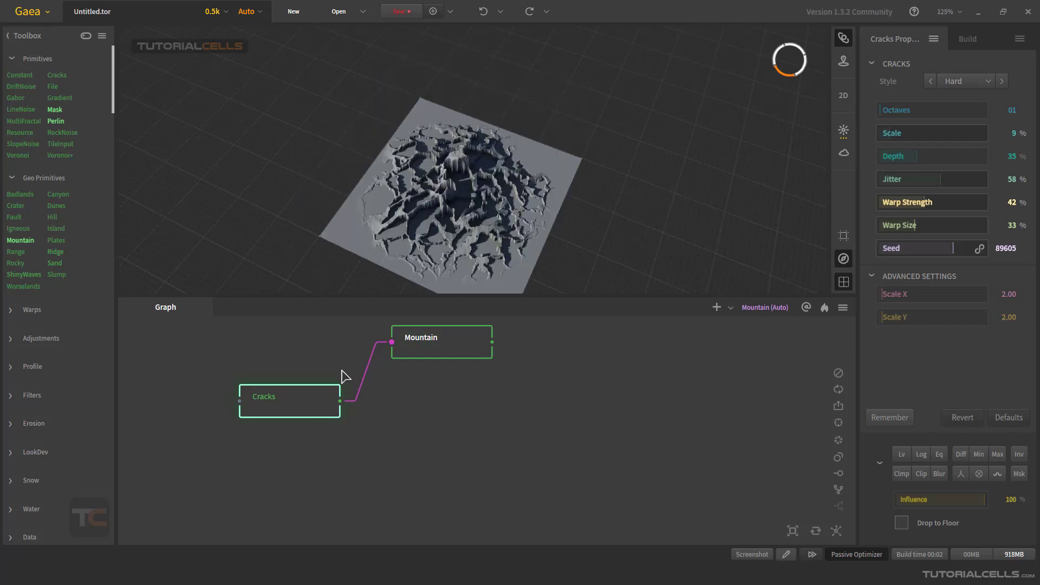
drag(473, 226, 446, 164)
scroll(460, 195, up, 5)
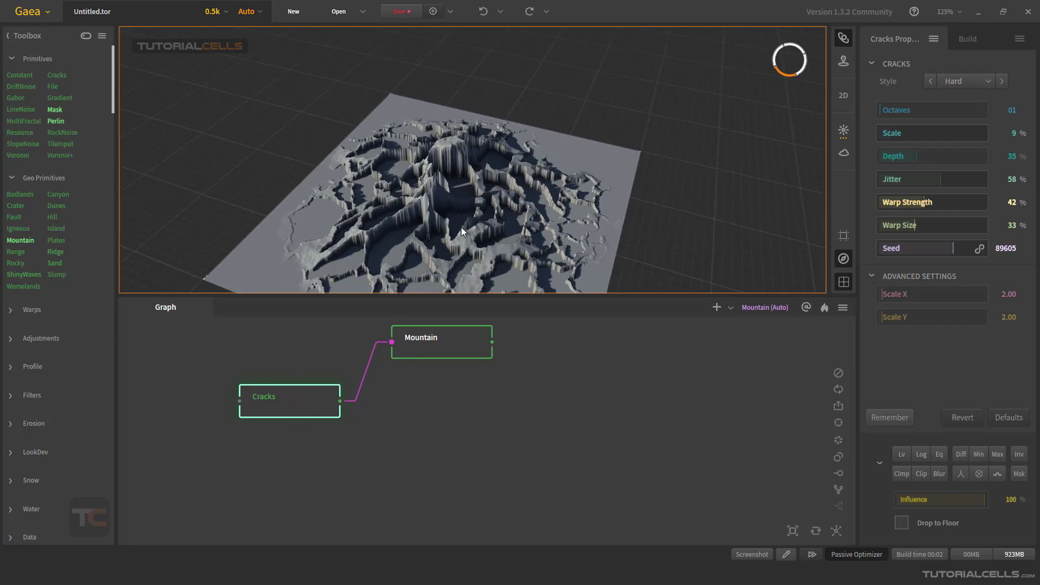
drag(470, 197, 469, 175)
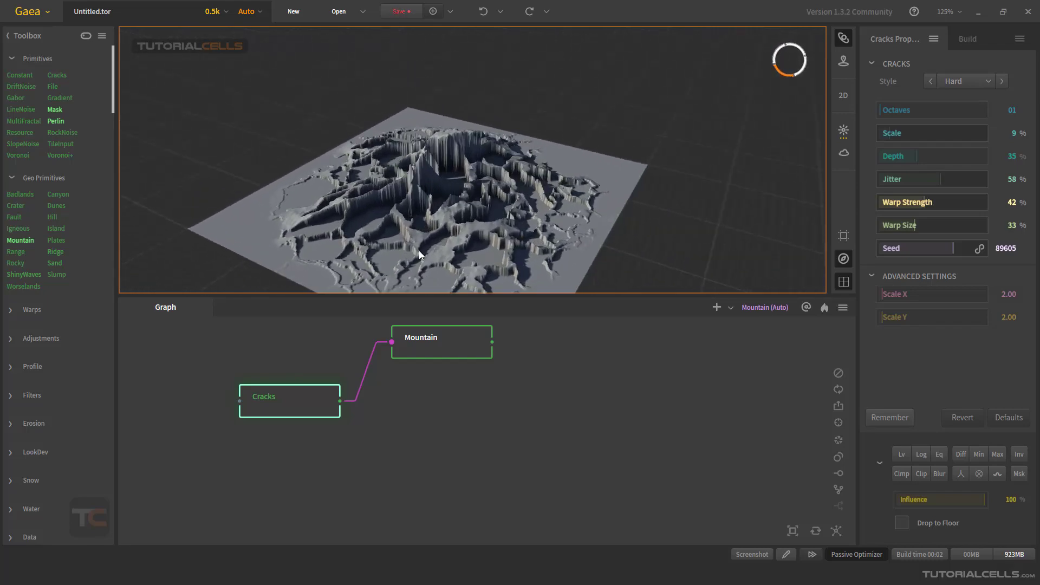
Delete the connection between Cracks and Mountain and place the Cracks node back below Mountain
click(360, 388)
key(Delete)
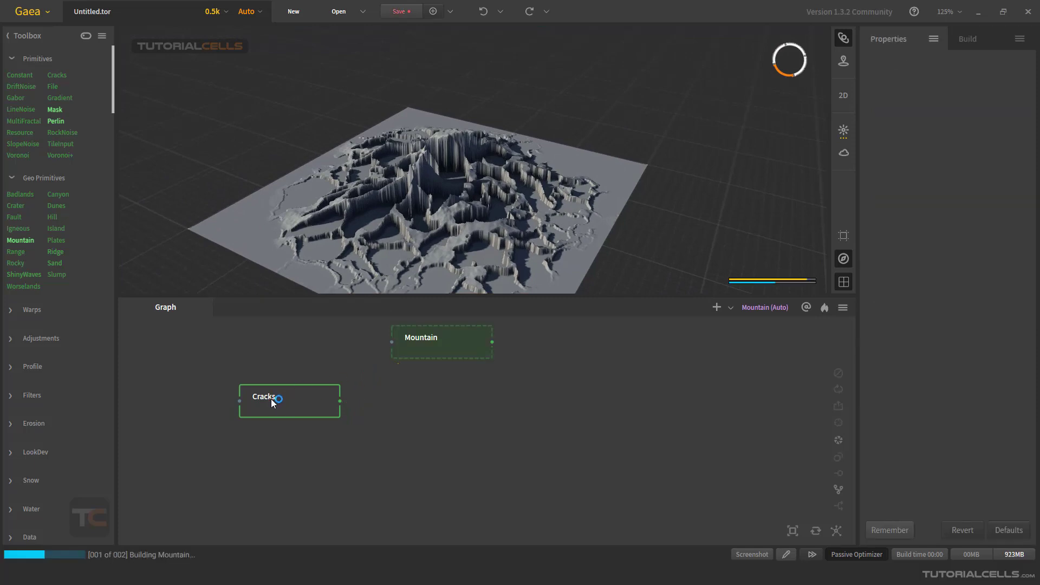
drag(286, 399, 438, 395)
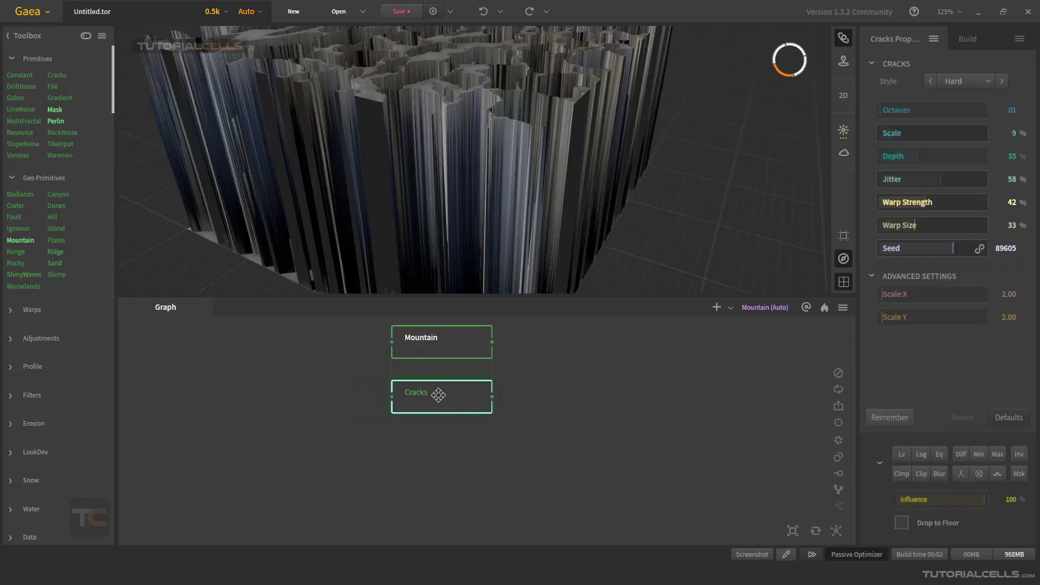
Merge the Mountain and Cracks outputs in a Combine node and set its method to Subtract
drag(492, 342, 492, 398)
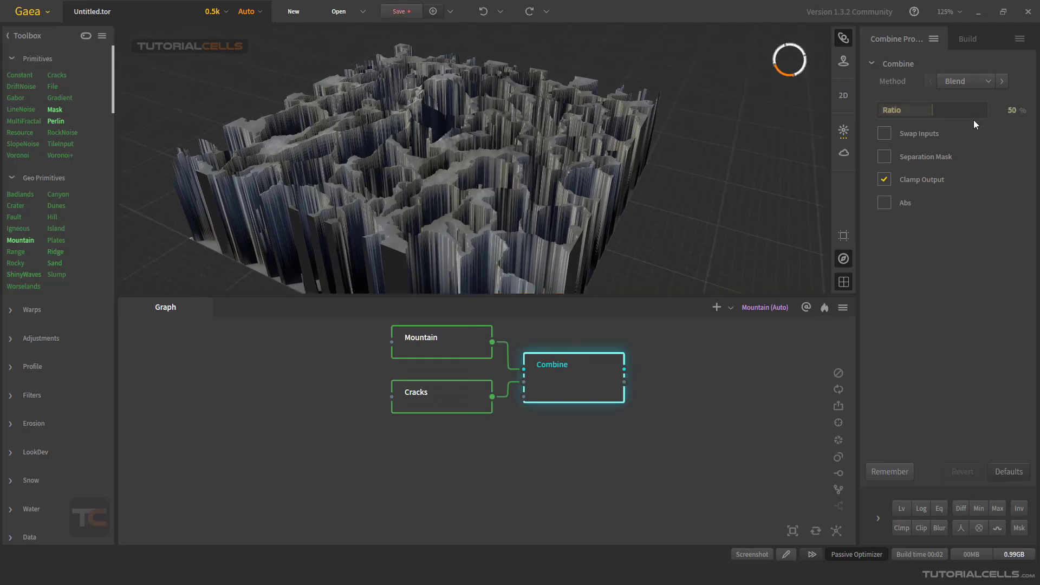
click(988, 82)
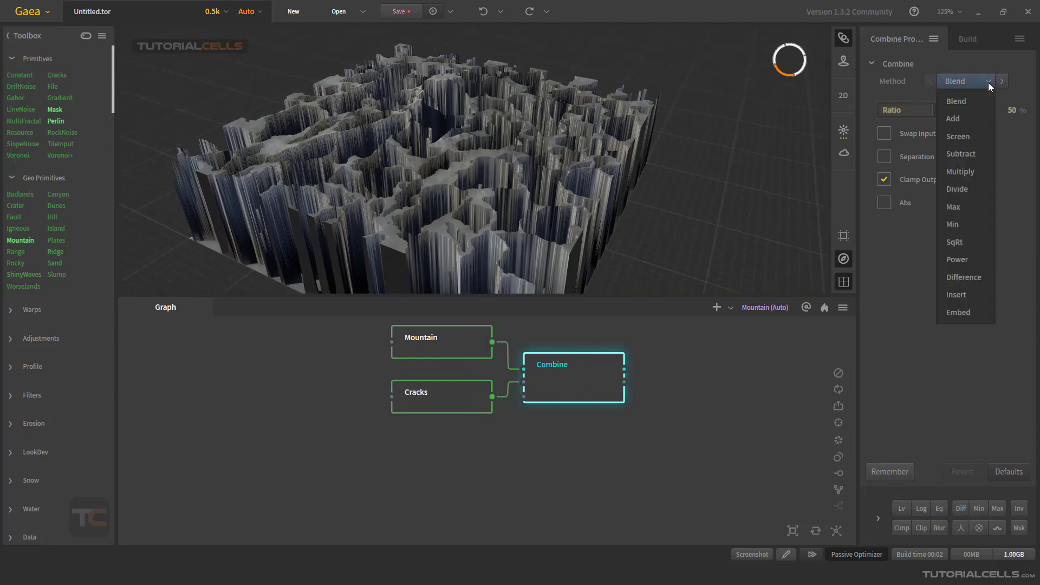
click(973, 155)
drag(521, 235, 486, 213)
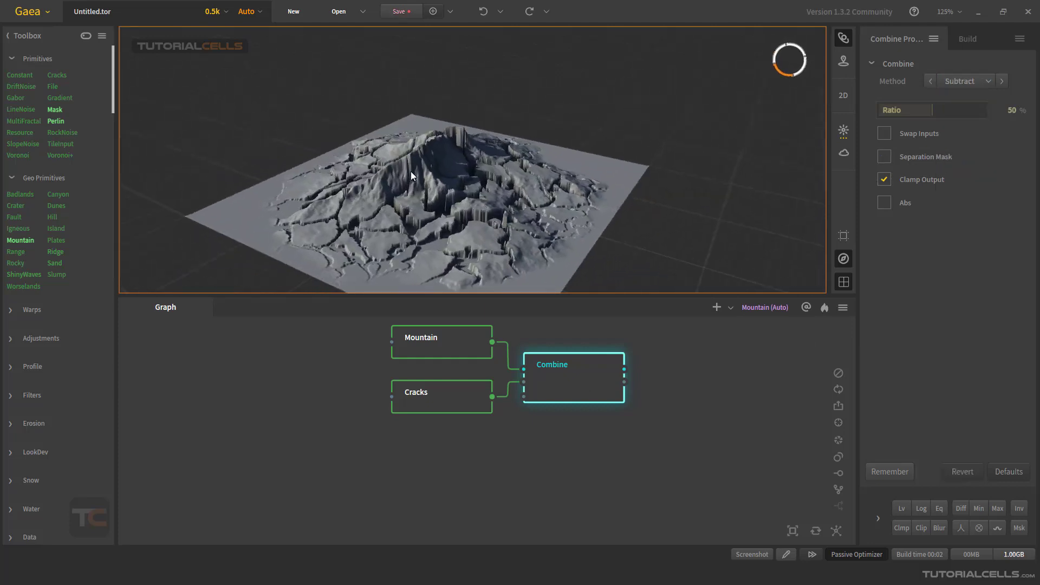
Compare the Mountain and Cracks terrains with the subtracted Combine result in the 3D view
click(425, 349)
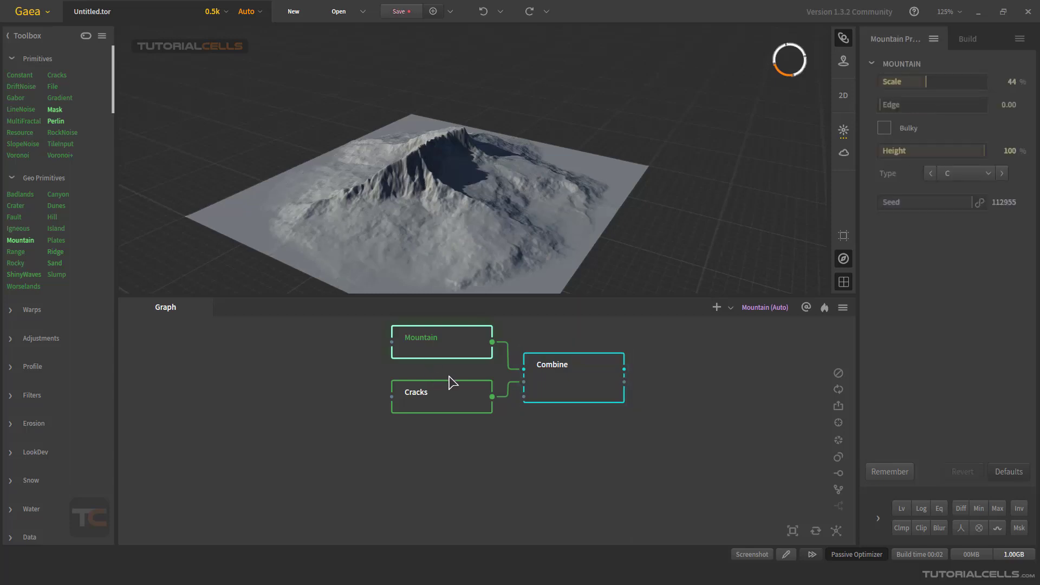
click(546, 381)
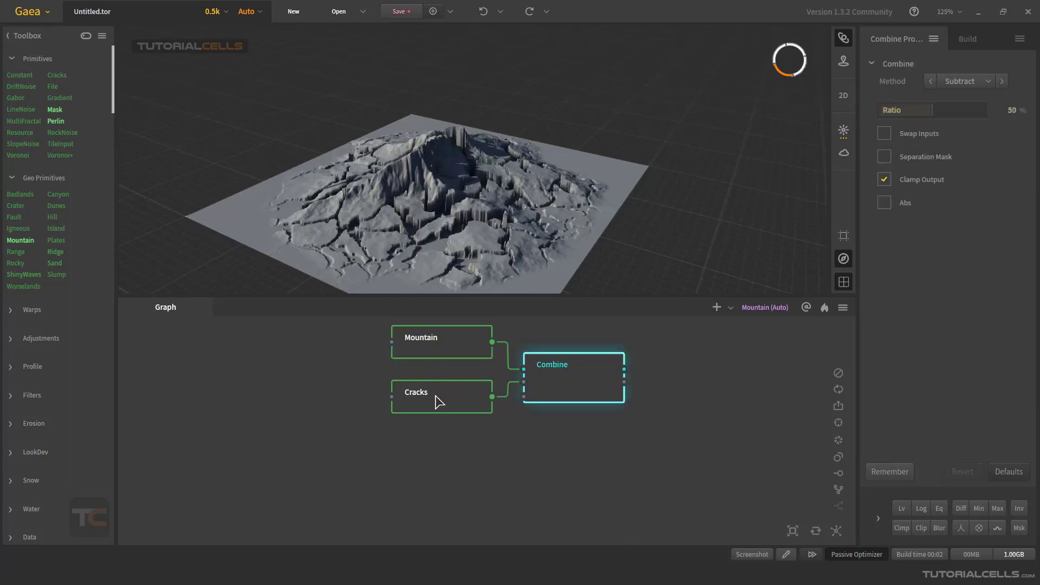
click(439, 402)
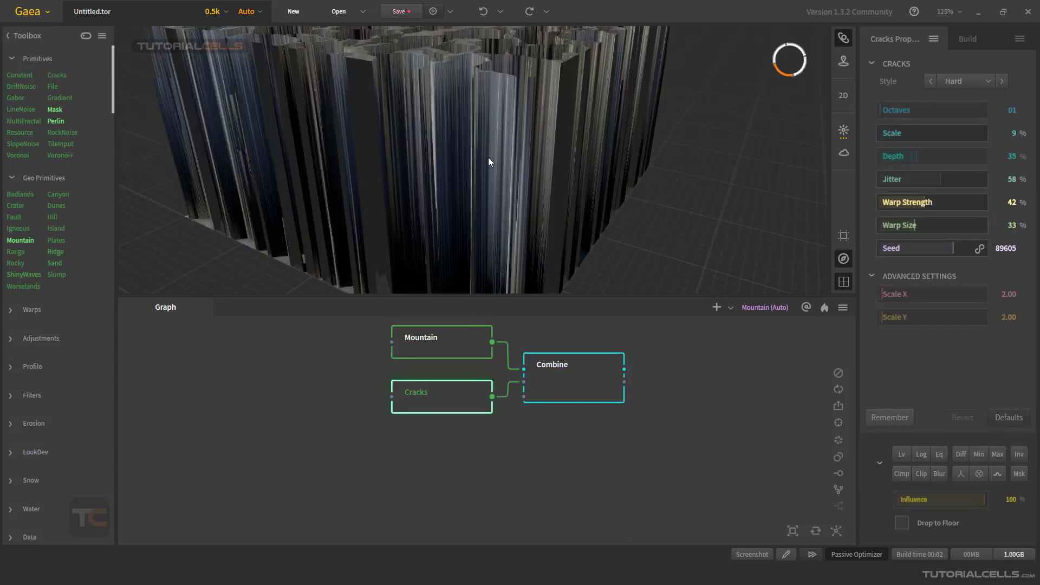
drag(481, 196, 453, 239)
scroll(485, 135, down, 10)
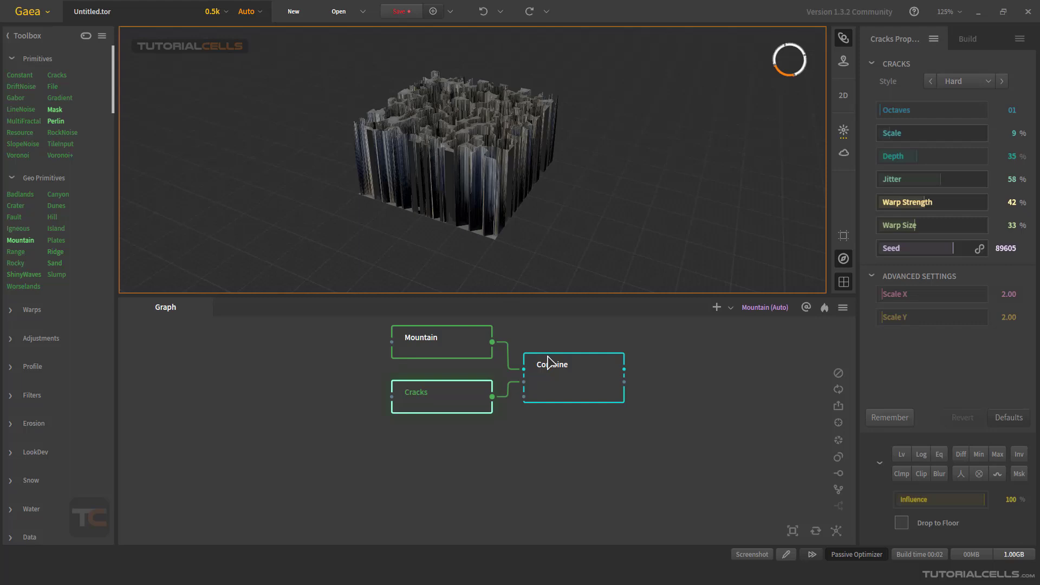
click(550, 362)
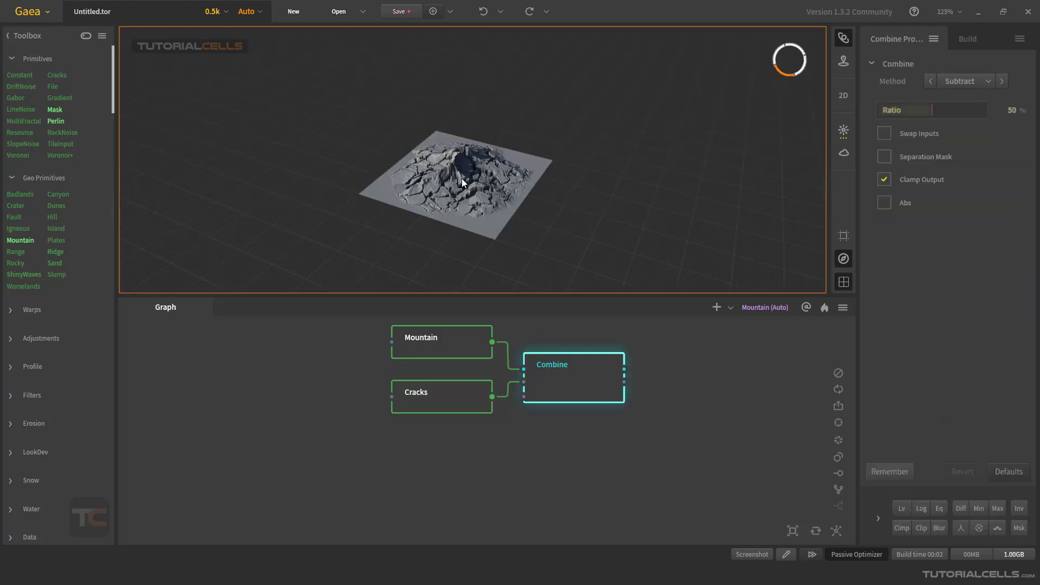
Try the Divide and Add methods on the Combine node and set it back to Subtract
scroll(461, 178, up, 5)
scroll(461, 178, down, 2)
click(968, 81)
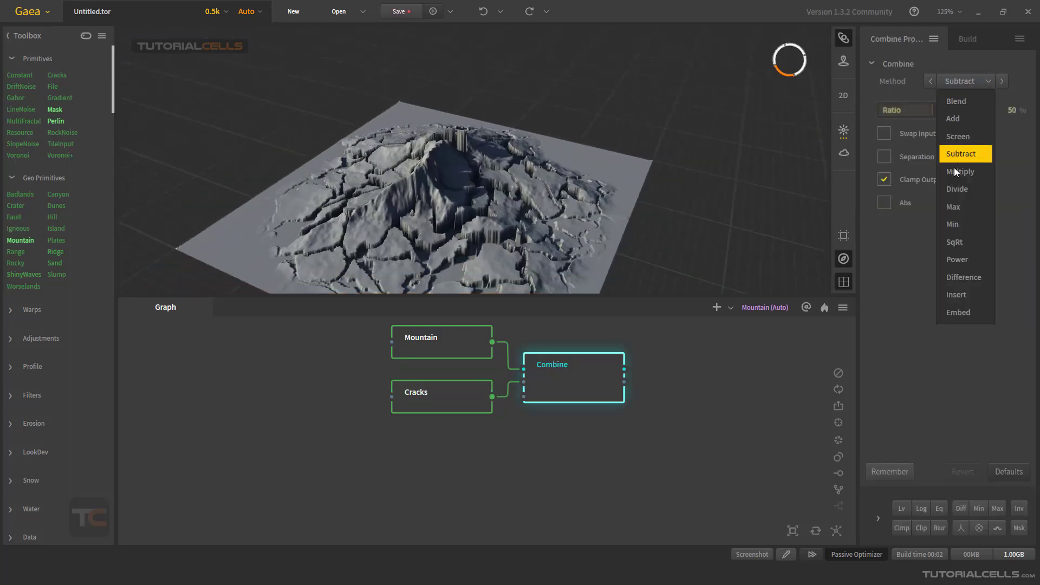
click(954, 189)
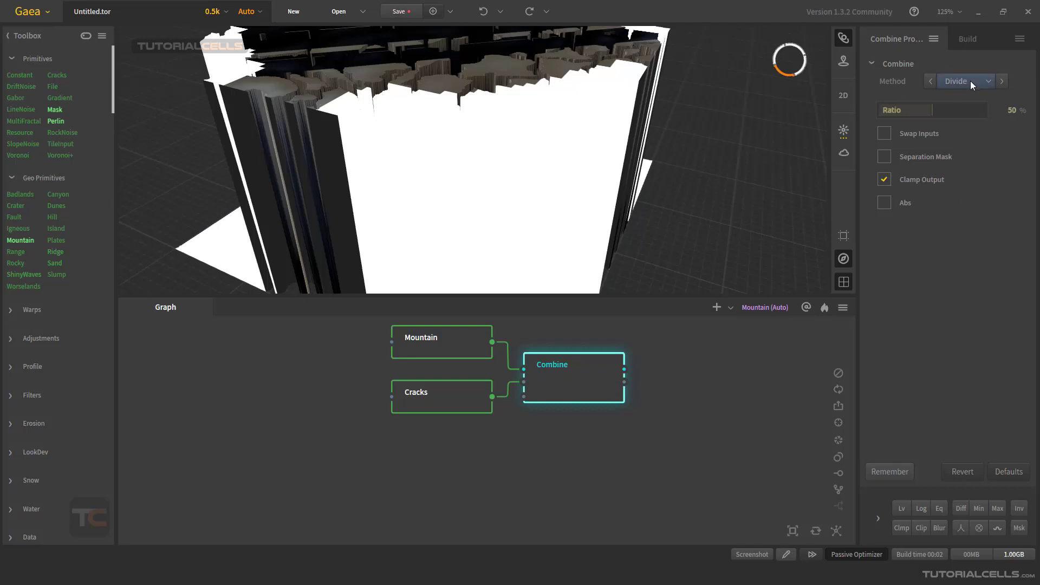
click(970, 82)
click(964, 118)
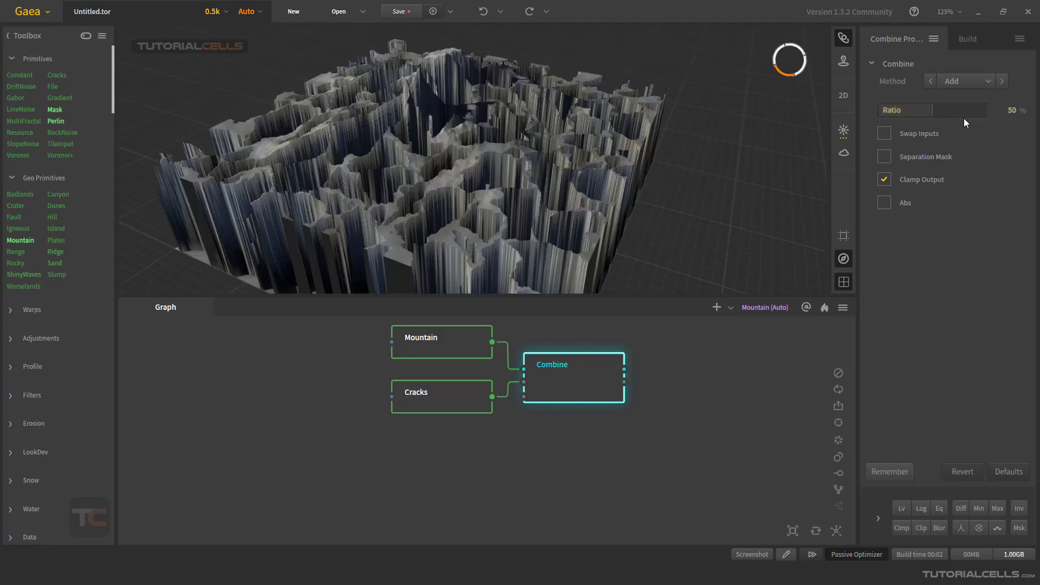
click(968, 83)
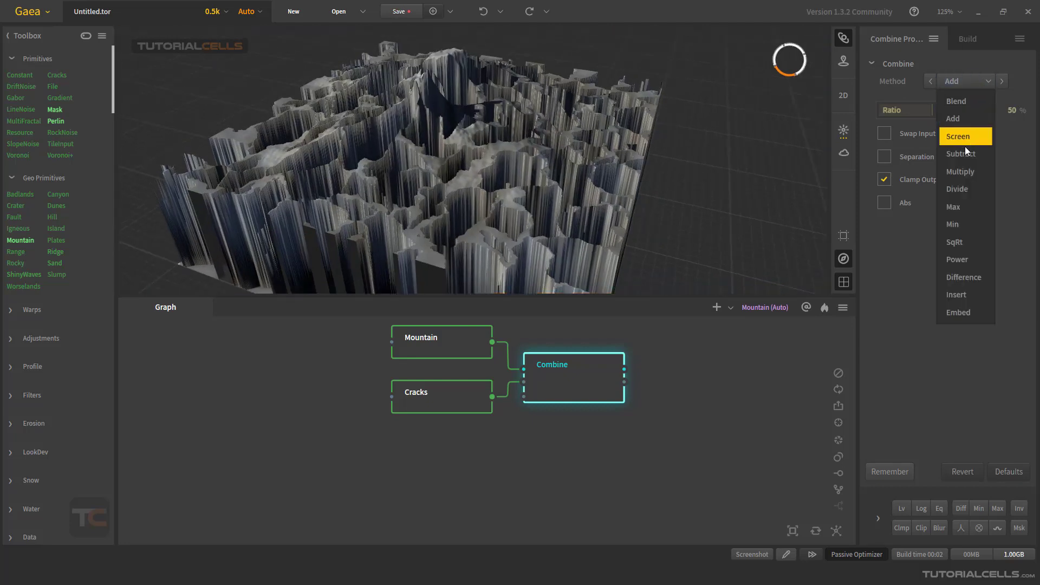
click(964, 151)
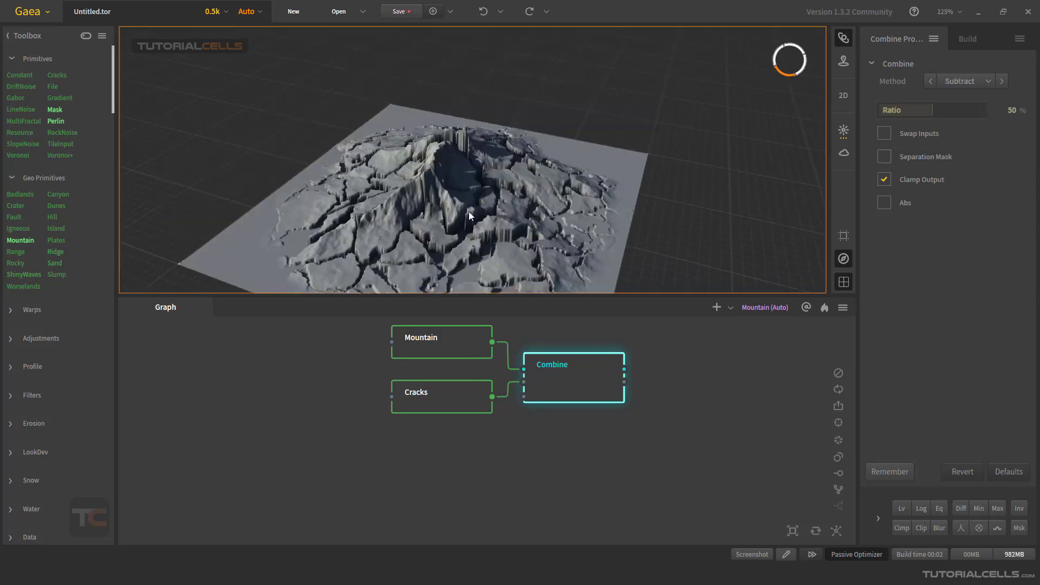
Preview the Cracks and Mountain nodes separately, and inspect the Combine node's cracked mountain from another angle
click(419, 405)
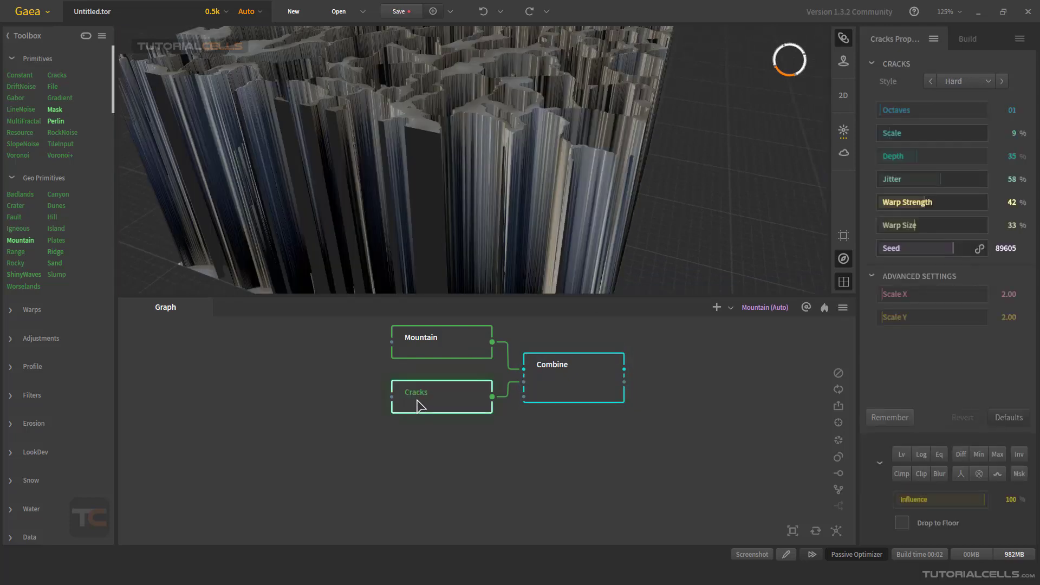
click(457, 348)
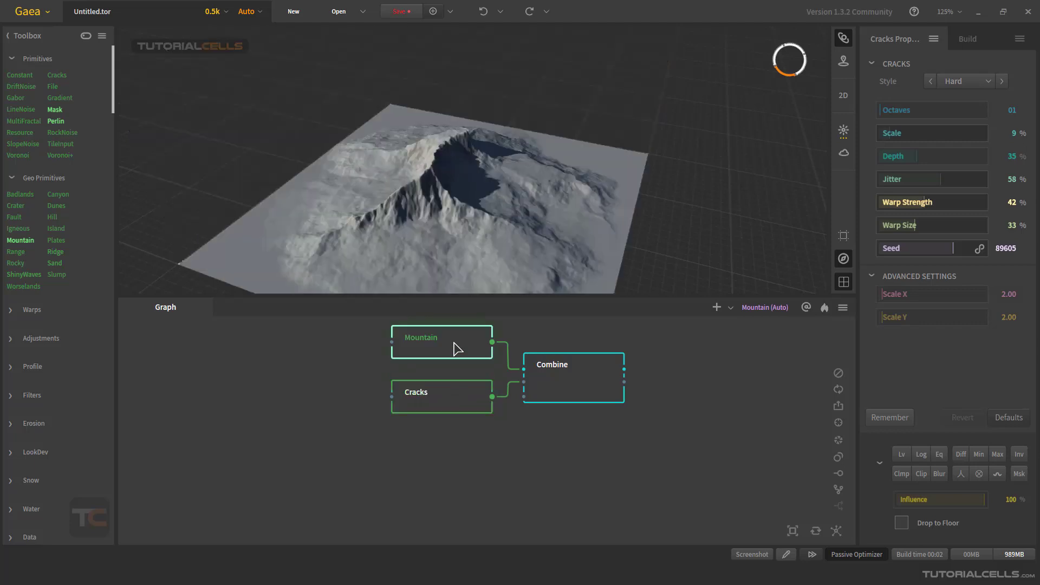
drag(540, 358, 556, 365)
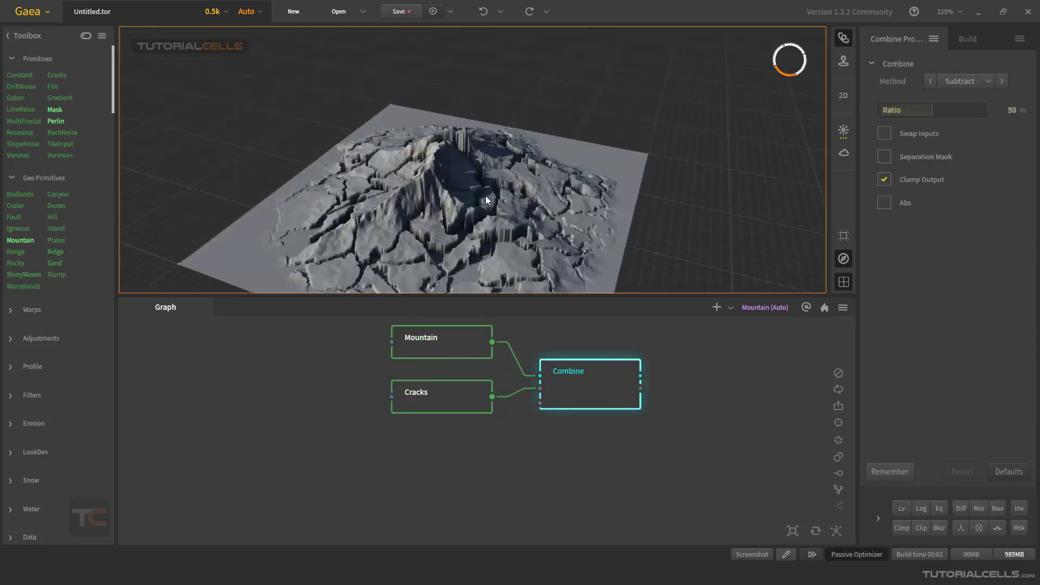
mouse_move(477, 230)
mouse_down()
mouse_move(469, 209)
mouse_move(474, 219)
mouse_up()
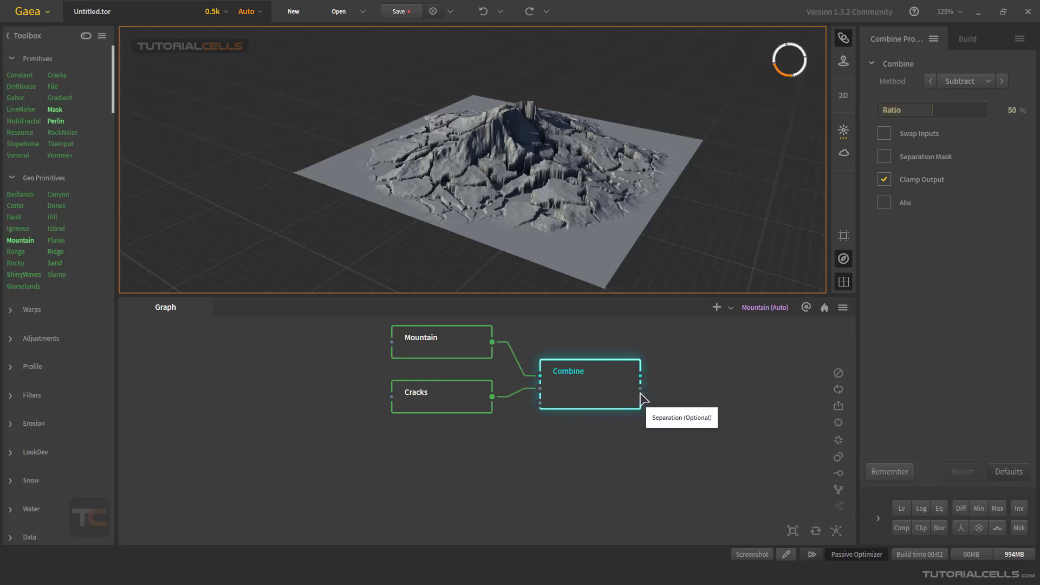
Space out the graph by moving Combine farther from its inputs and Cracks lower below Mountain, and preview Combine again
drag(553, 368, 568, 379)
drag(442, 406, 441, 414)
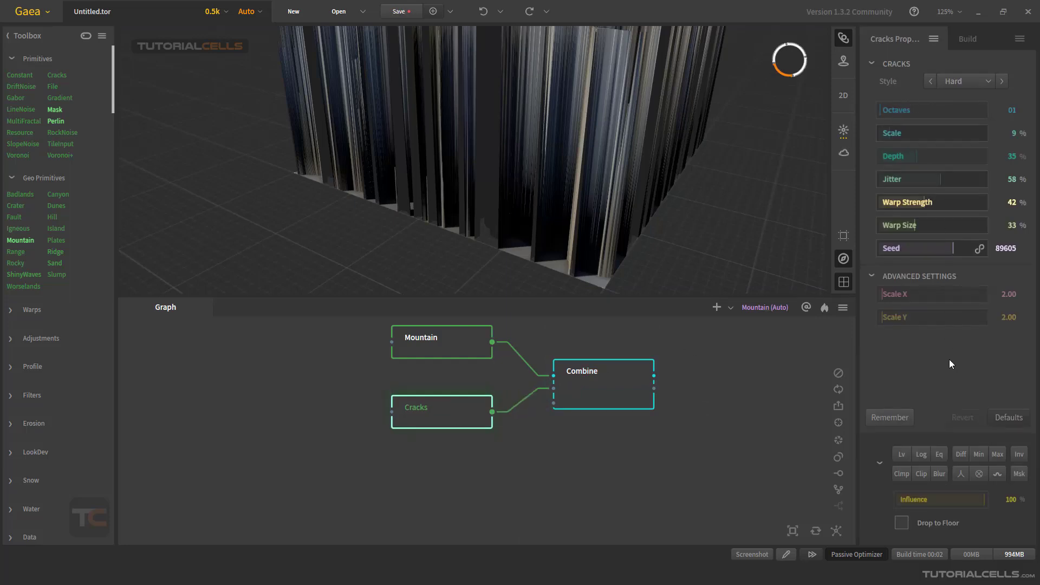
click(612, 371)
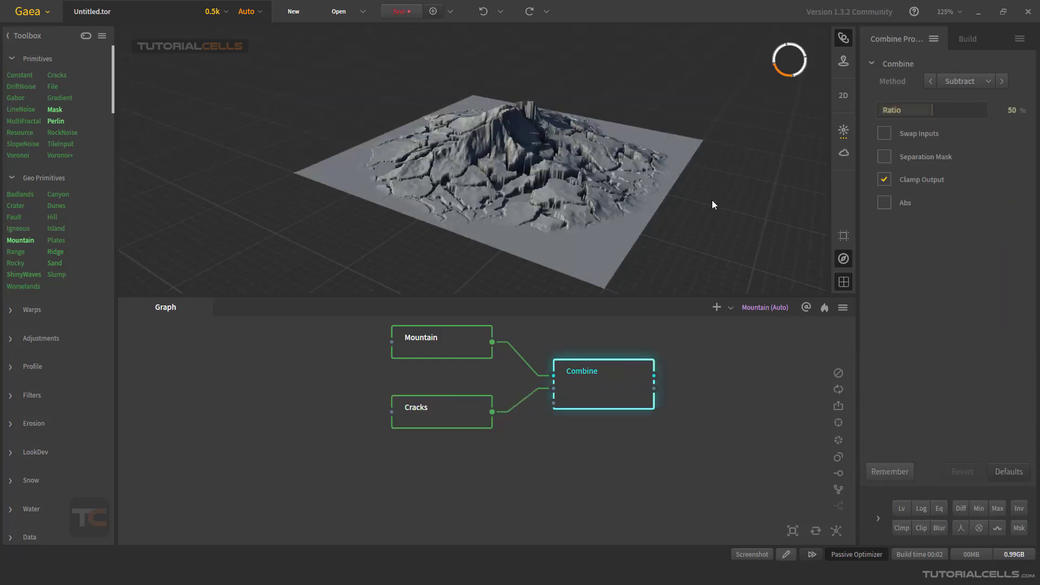